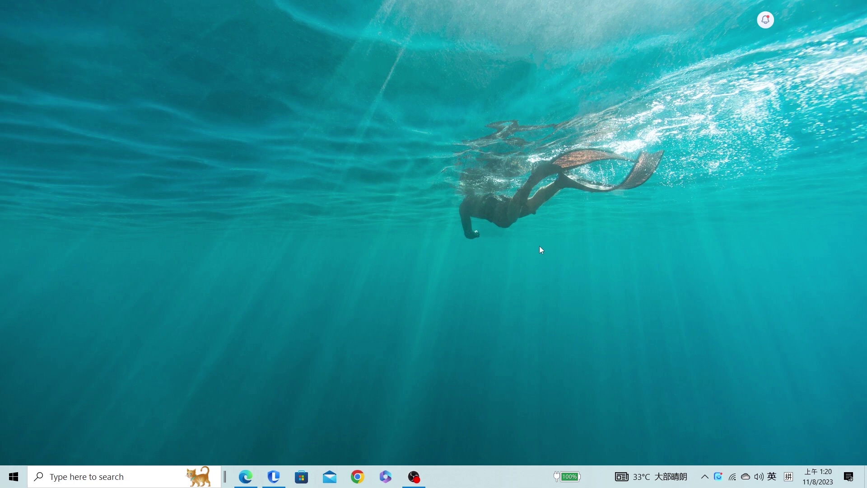
Check the GPU in Task Manager's Performance view, then close Task Manager
right_click(501, 486)
click(548, 434)
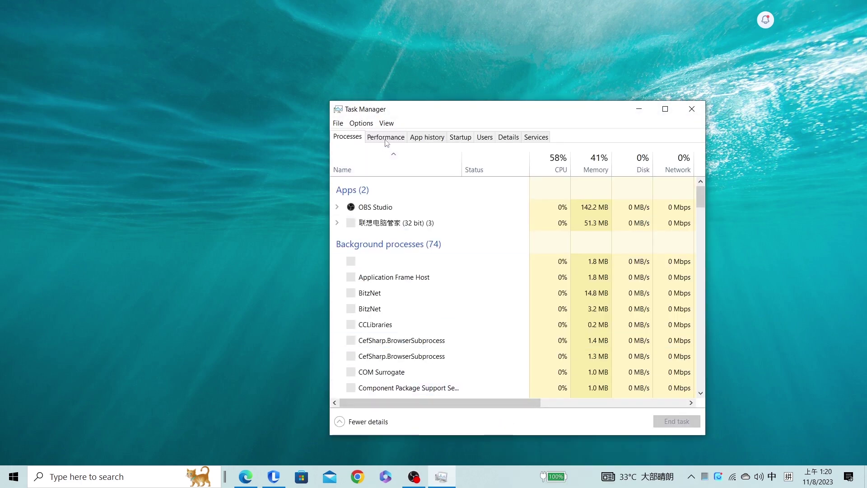
click(385, 138)
drag(701, 272, 701, 353)
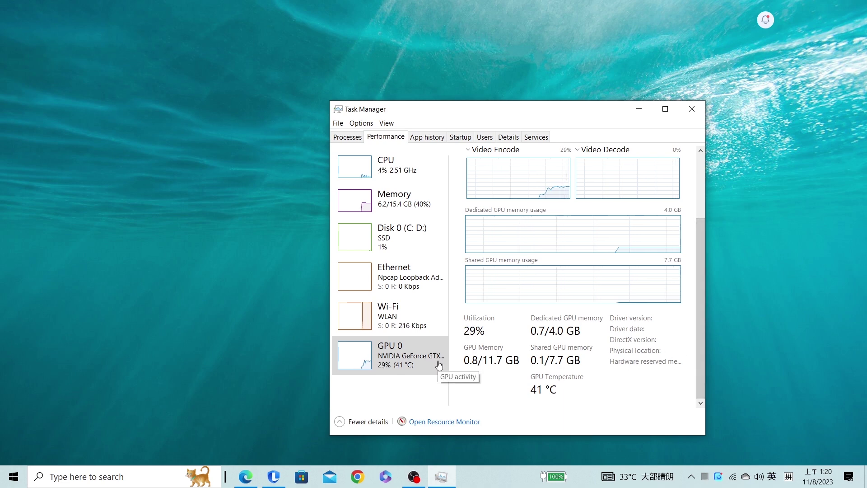
key(alt+F4)
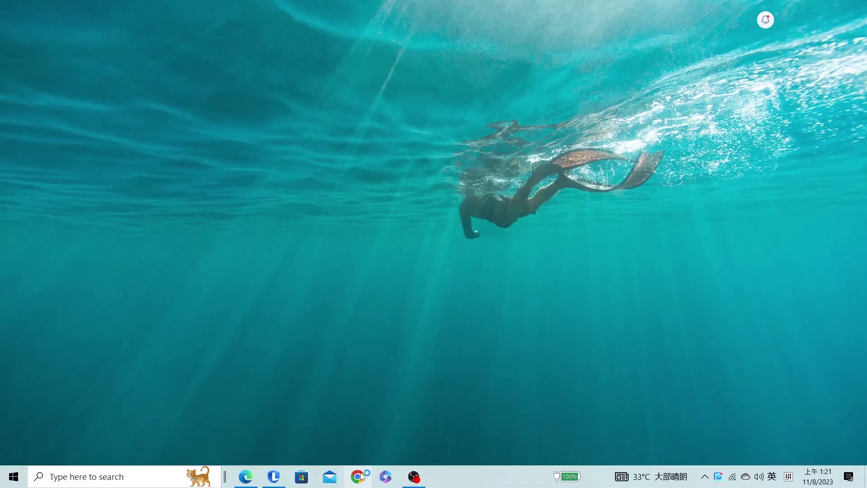
Search Google for ROCm in Chrome, then return to the desktop and Windows search
click(361, 475)
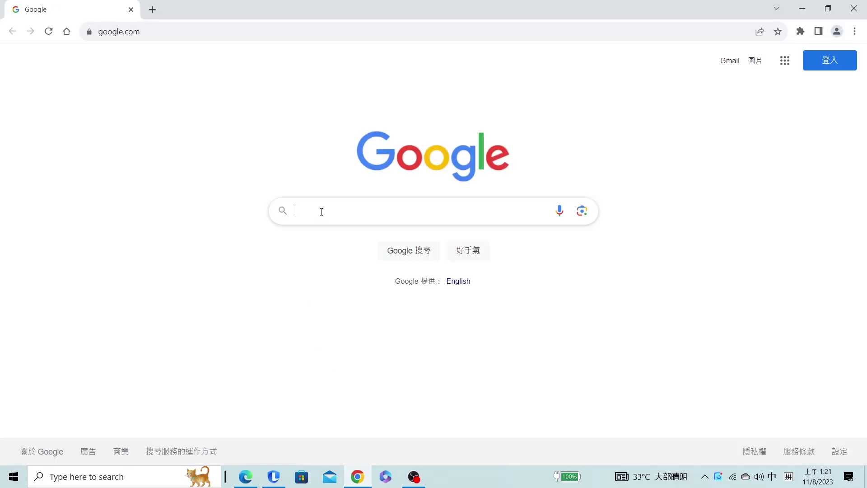
key(Caps_Lock)
text(ROC)
key(Caps_Lock)
text(m)
key(Return)
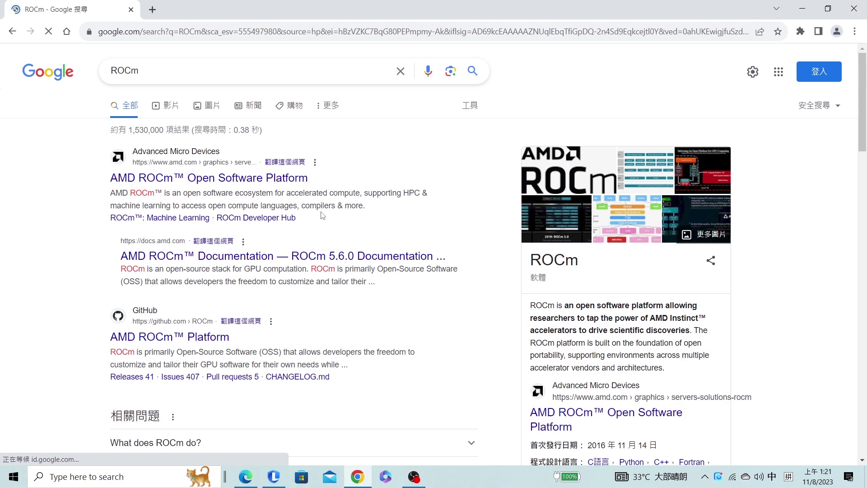
key(super+d)
key(super+s)
text(this)
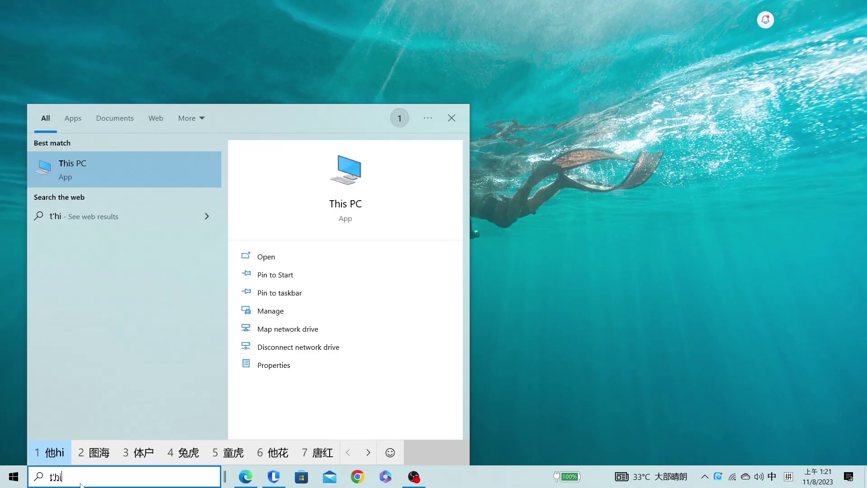
key(space)
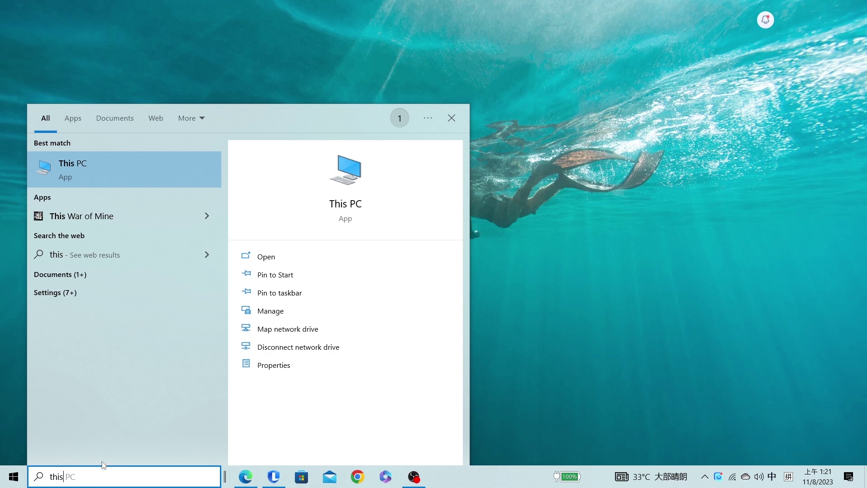
click(142, 170)
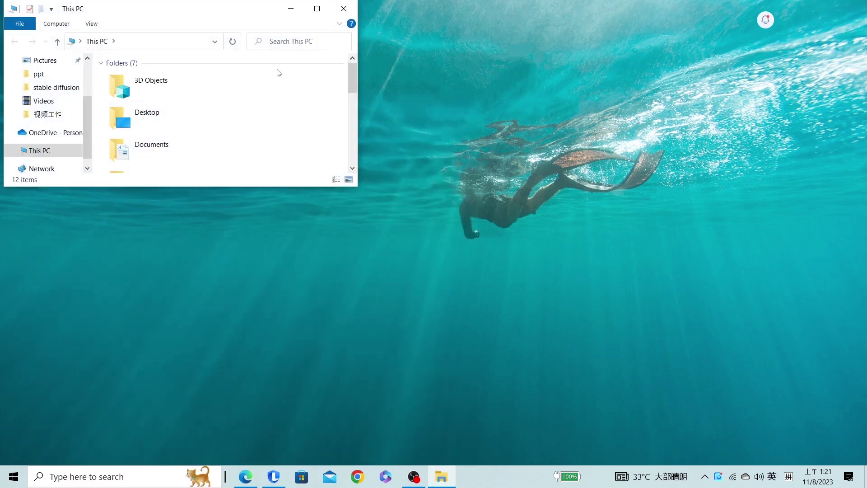
click(317, 8)
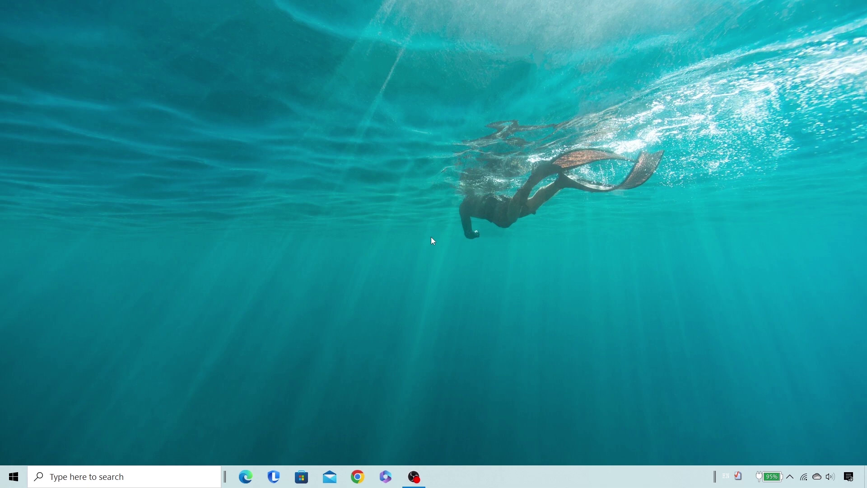
click(90, 476)
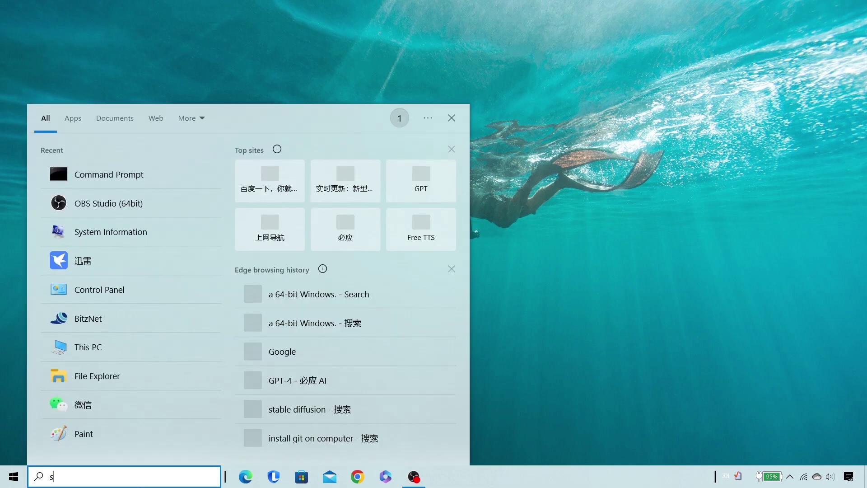
text(sy)
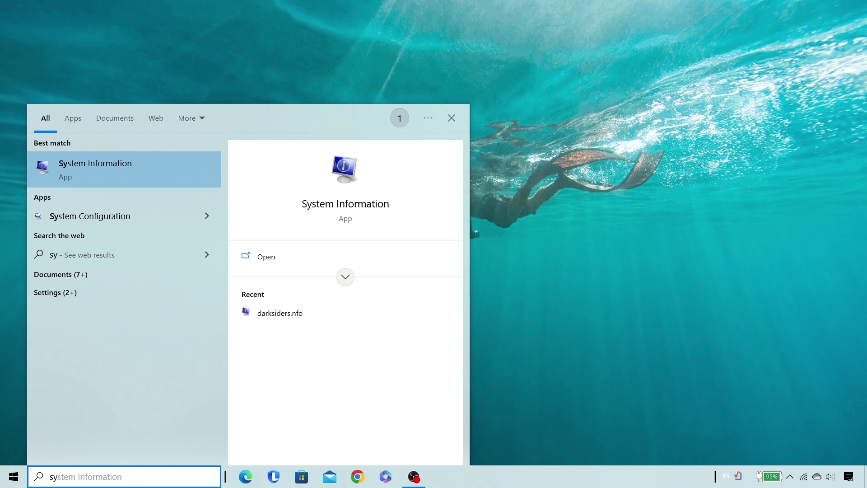
text(stem)
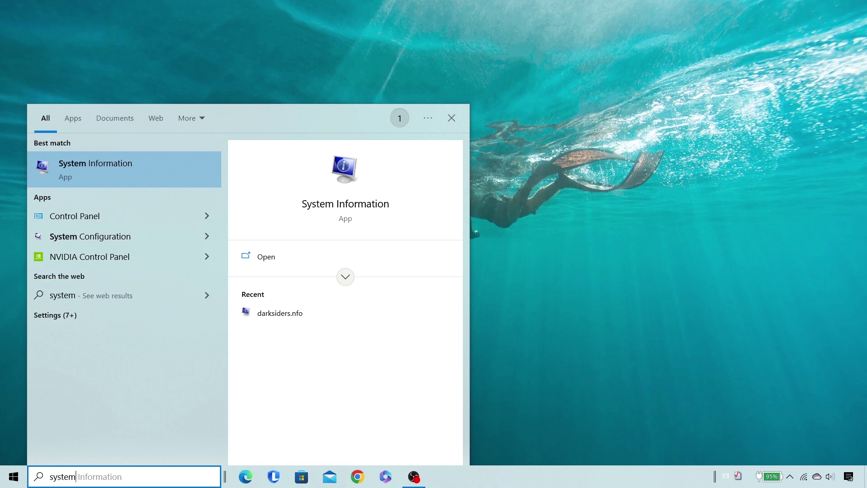
key(Return)
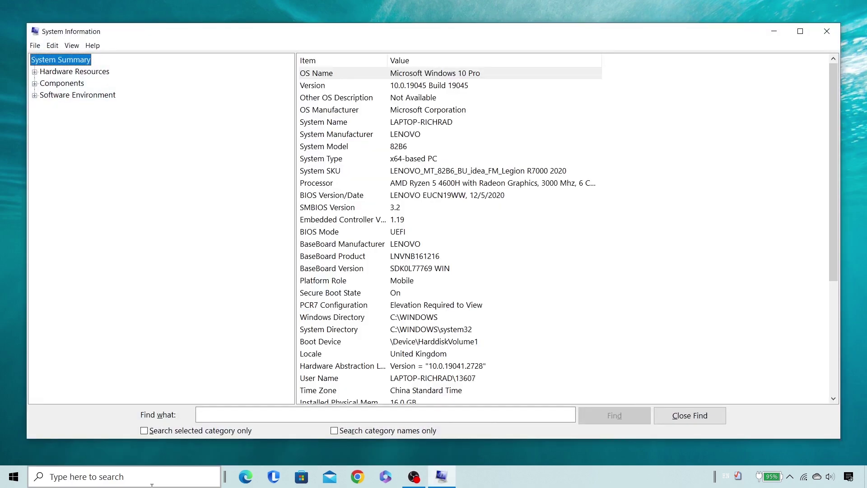
click(343, 162)
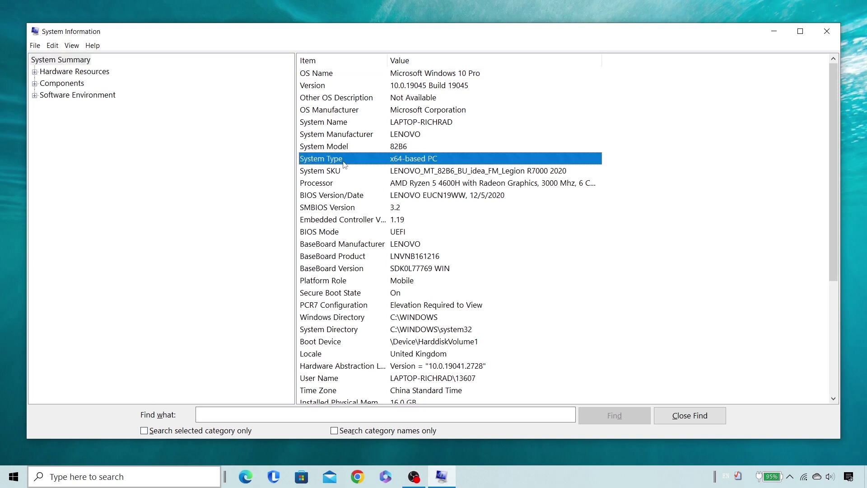
click(357, 465)
click(827, 31)
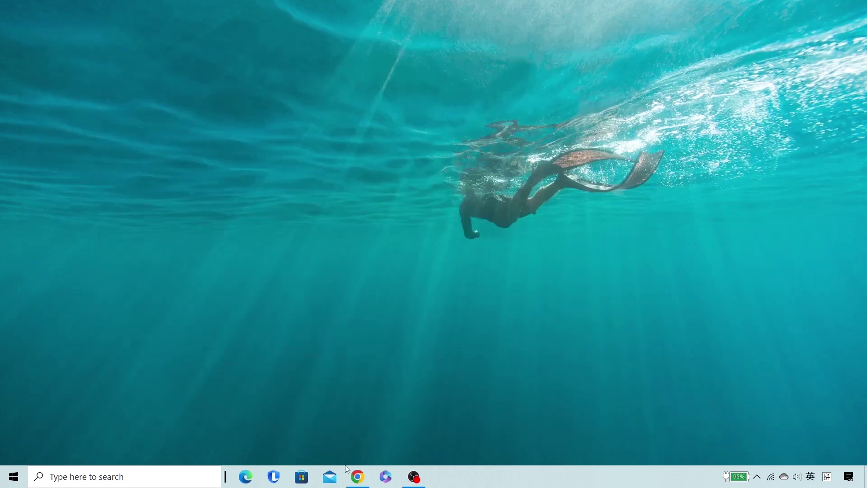
In Chrome, open the Python 3.10.6 release page from the python.org downloads list
click(351, 478)
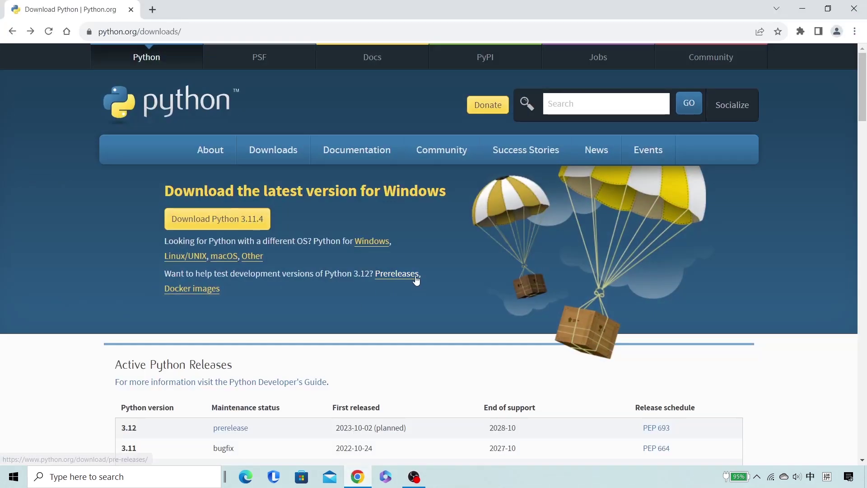
scroll(418, 280, down, 6)
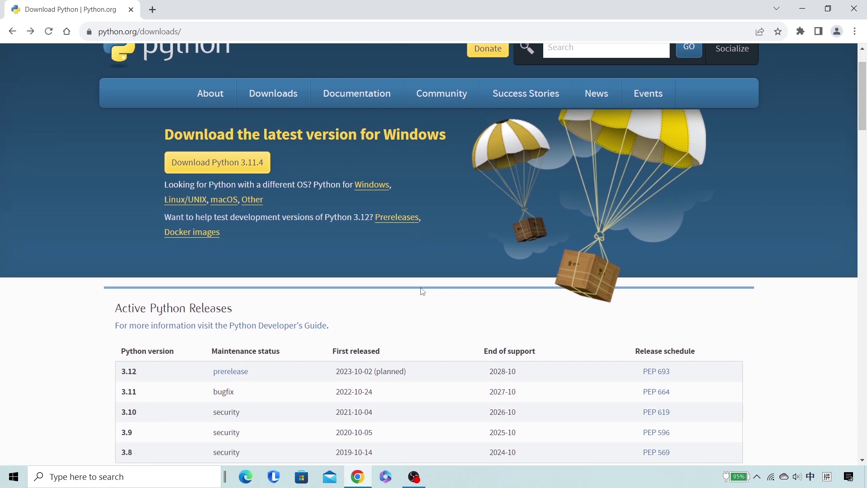
scroll(427, 306, down, 3)
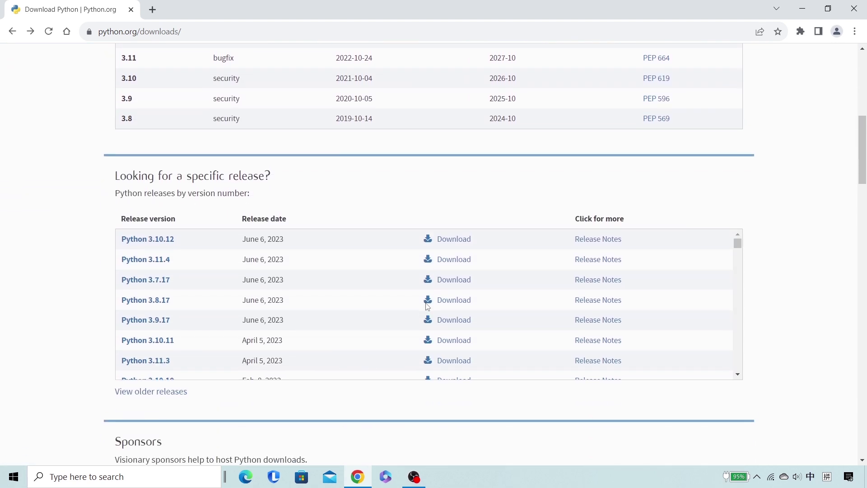
scroll(368, 307, down, 3)
scroll(369, 308, down, 1)
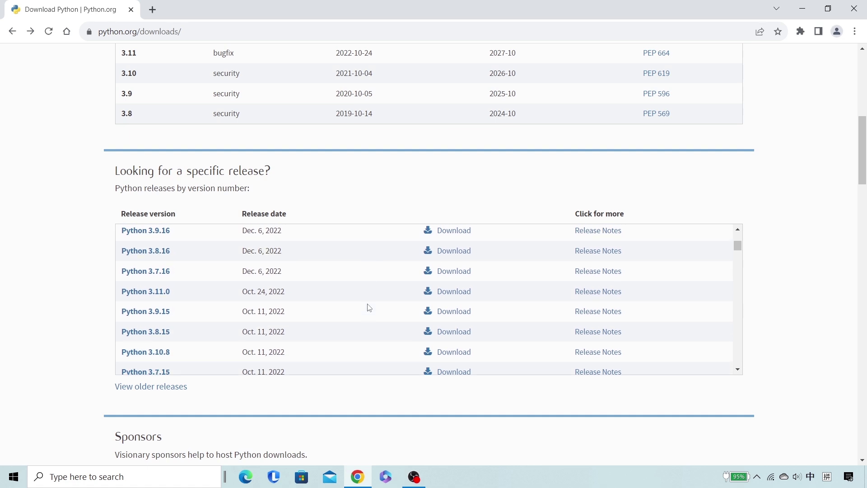
scroll(369, 308, down, 4)
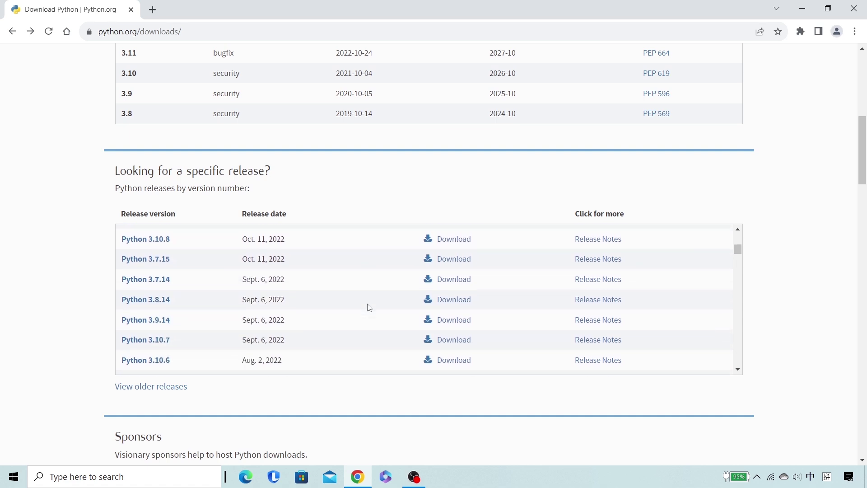
click(161, 304)
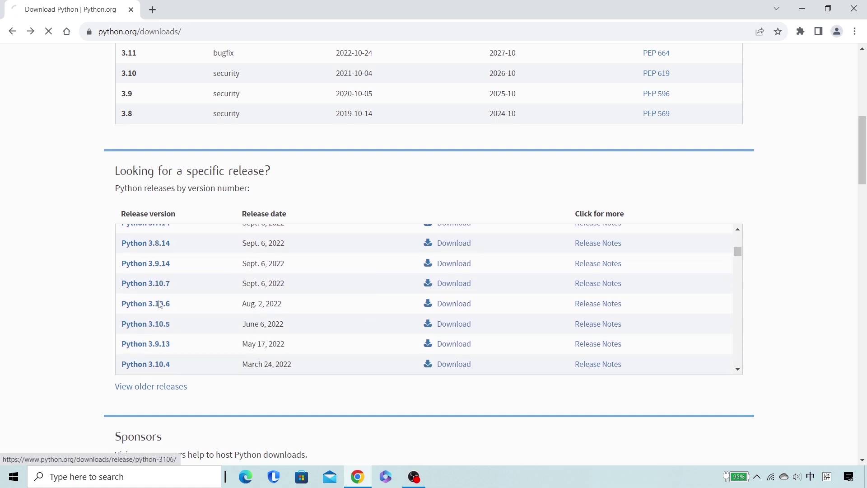
Download the Windows installer (64-bit) and run python-3.10.6-amd64.exe from the Downloads folder
scroll(245, 303, down, 2)
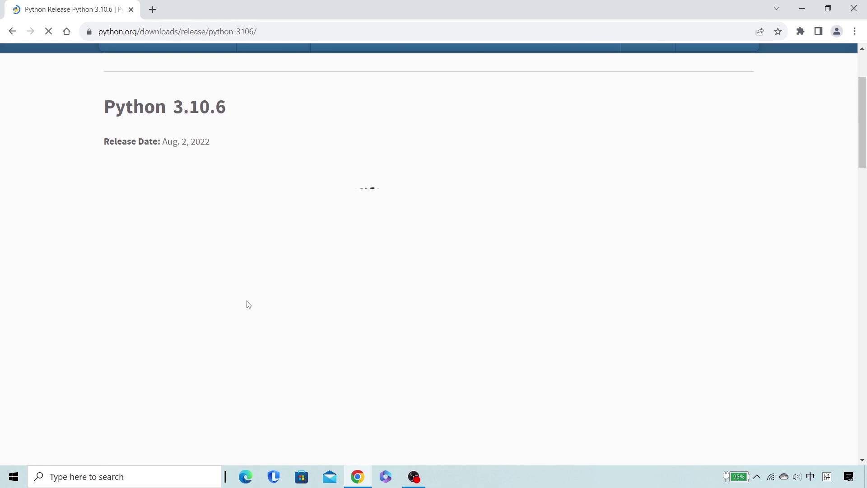
scroll(247, 304, down, 10)
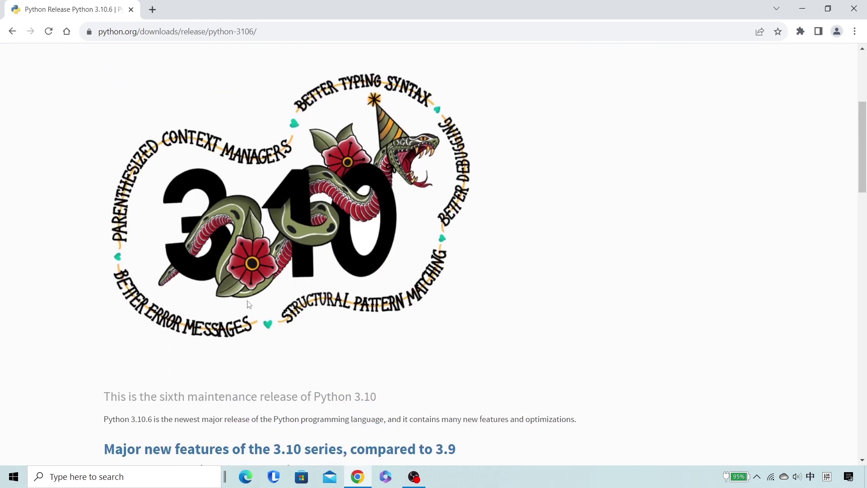
scroll(247, 303, down, 10)
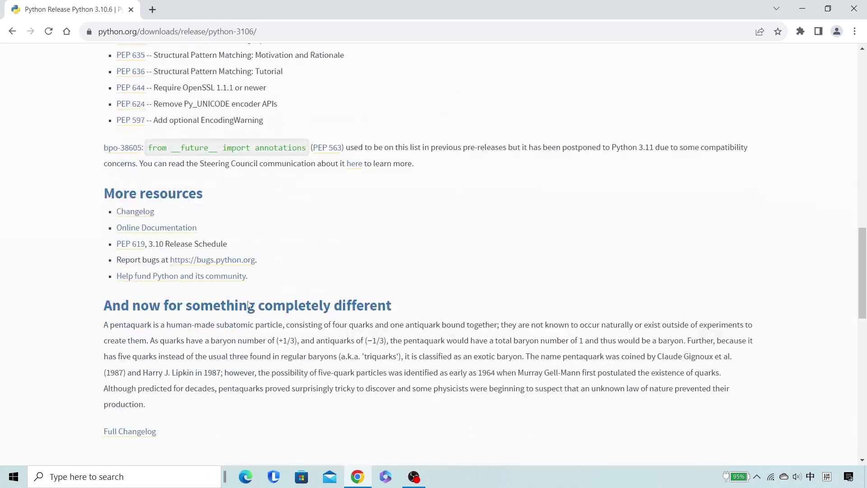
scroll(248, 304, down, 1)
click(167, 351)
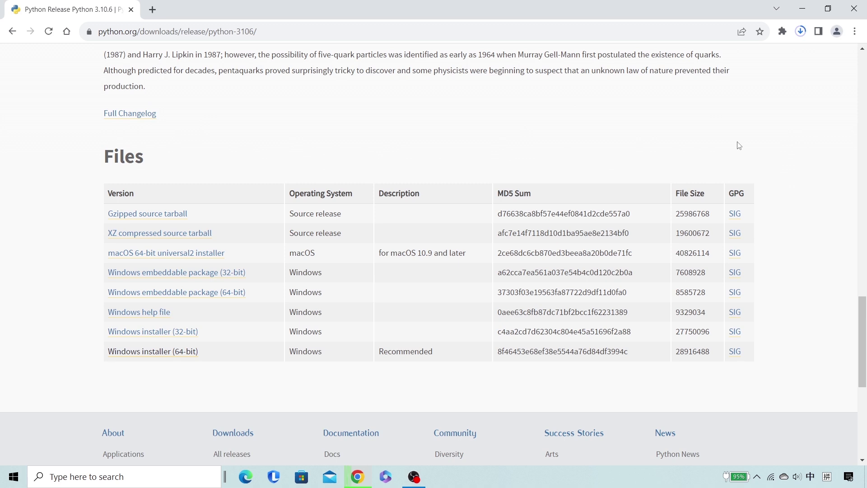
click(800, 31)
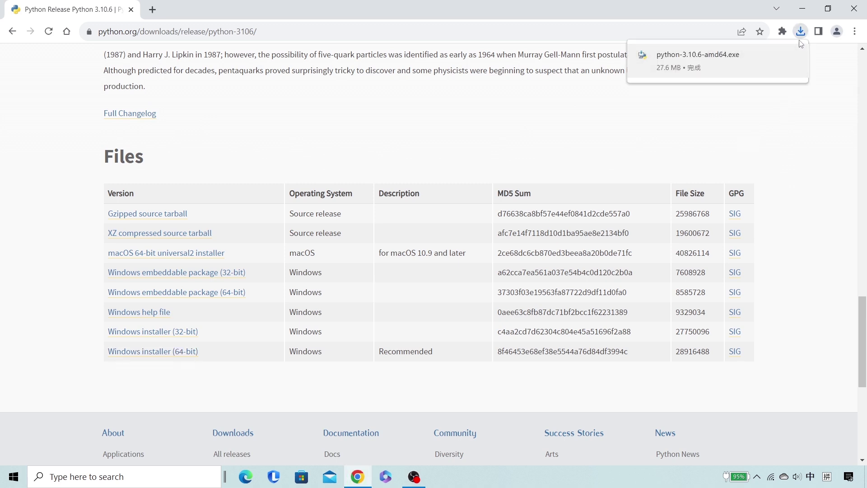
click(773, 55)
double_click(444, 194)
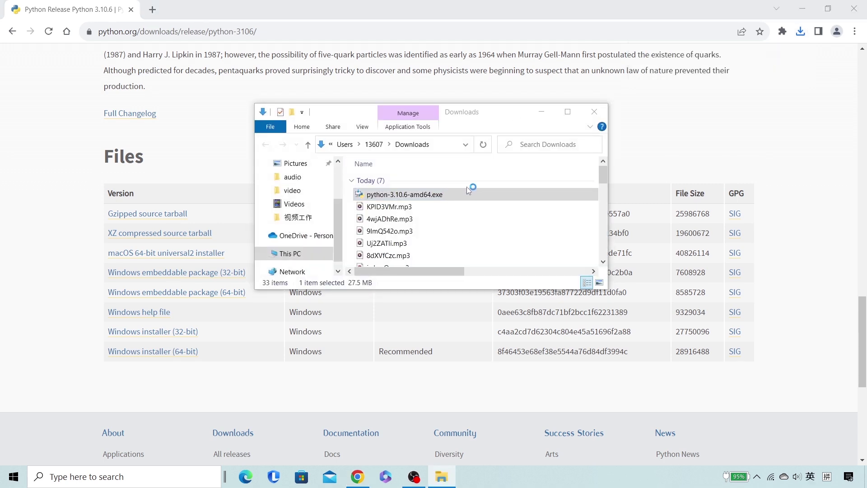
Install Python 3.10.6 with default settings and 'Add Python 3.10 to PATH' ticked
click(545, 112)
click(545, 111)
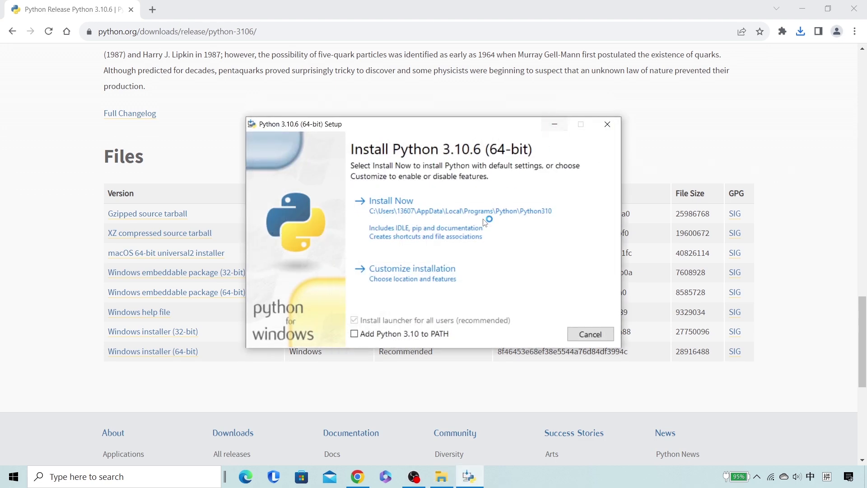
click(354, 335)
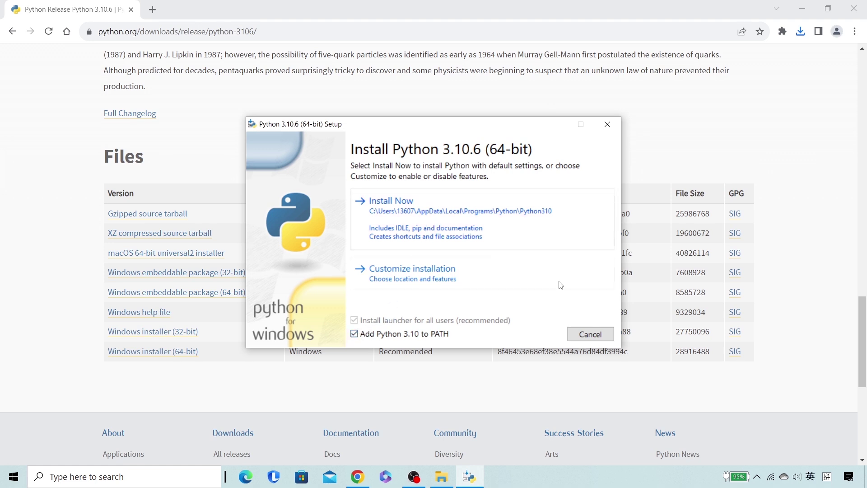
click(476, 224)
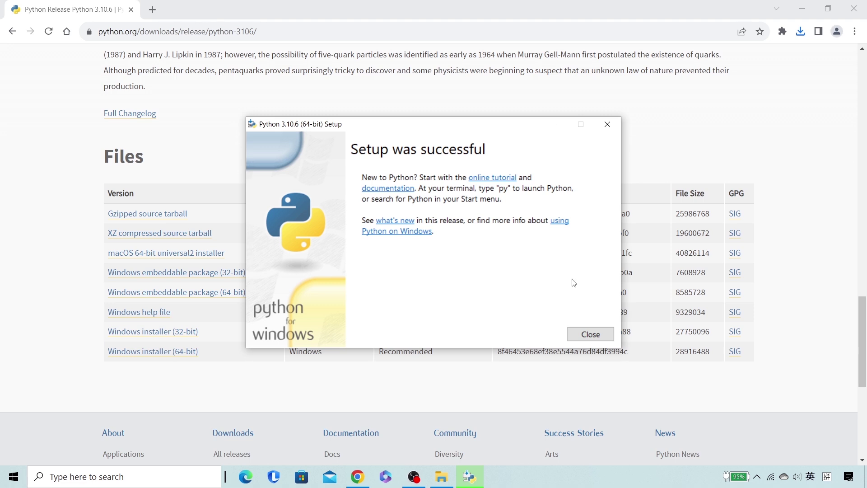
Close the Python setup, run python in Command Prompt to see the 3.10.6 banner, then close it
click(590, 333)
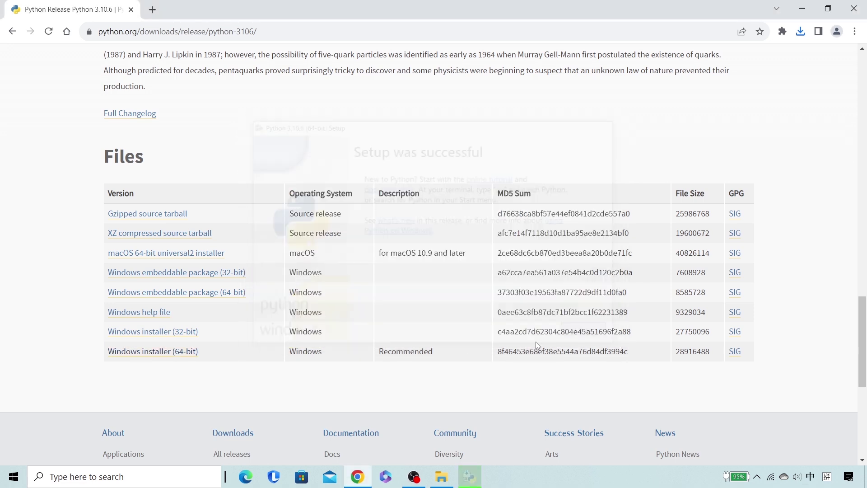
click(164, 482)
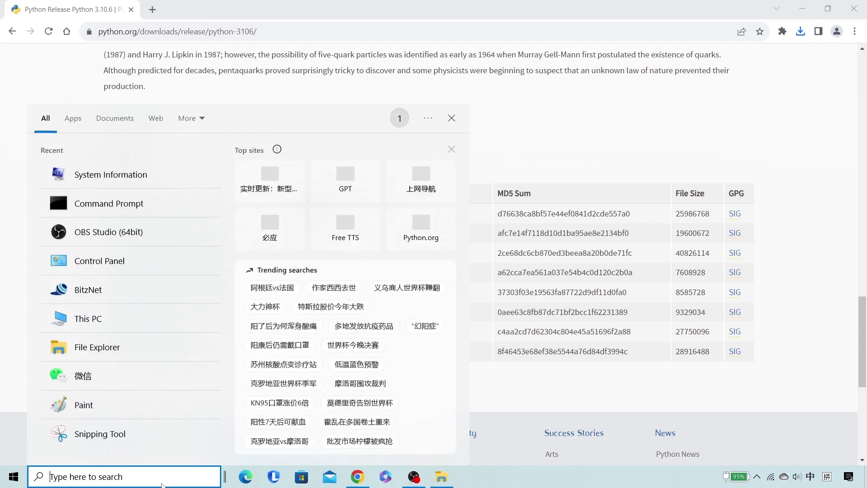
text(cmd)
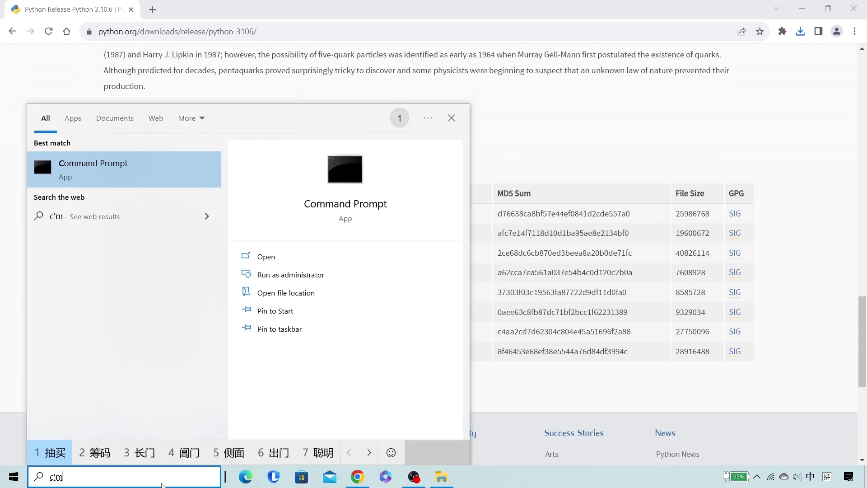
key(Return)
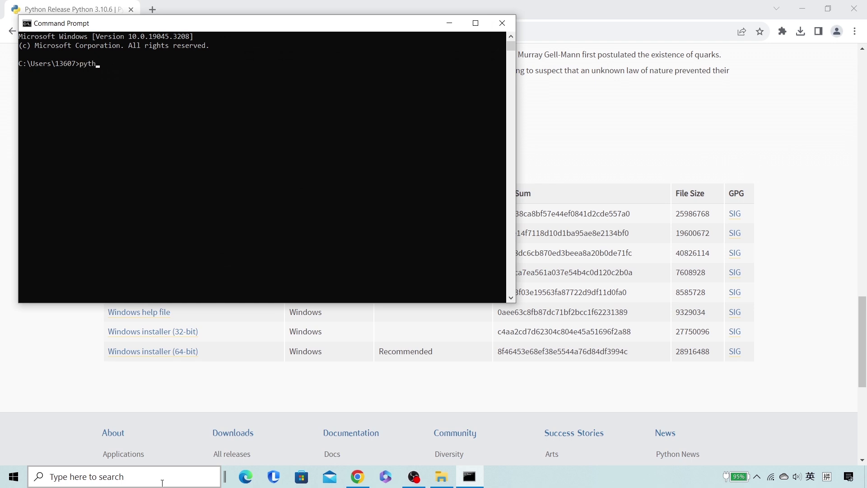
key(Return)
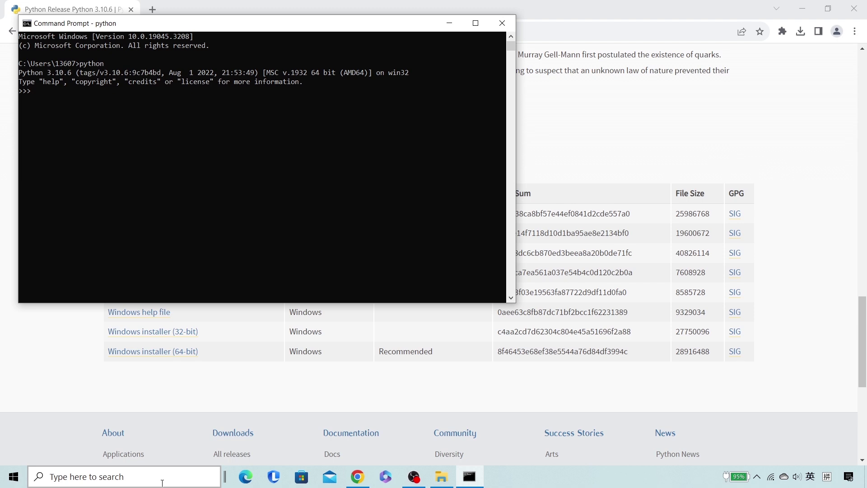
click(34, 92)
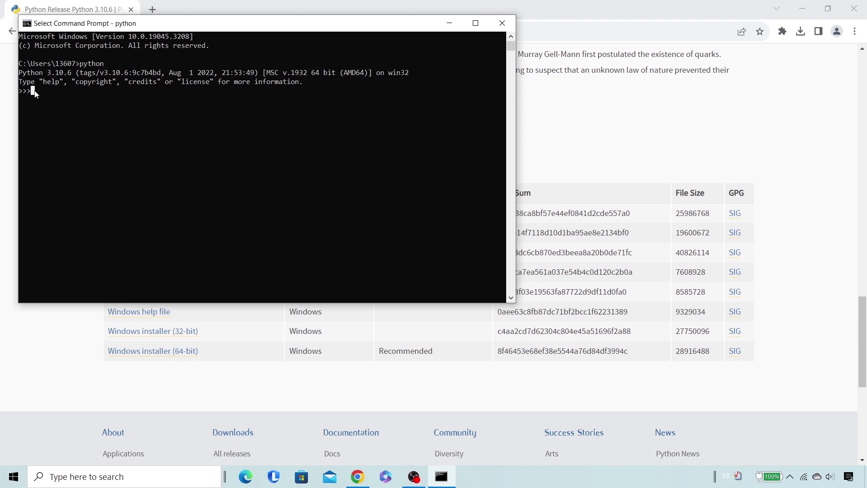
click(497, 26)
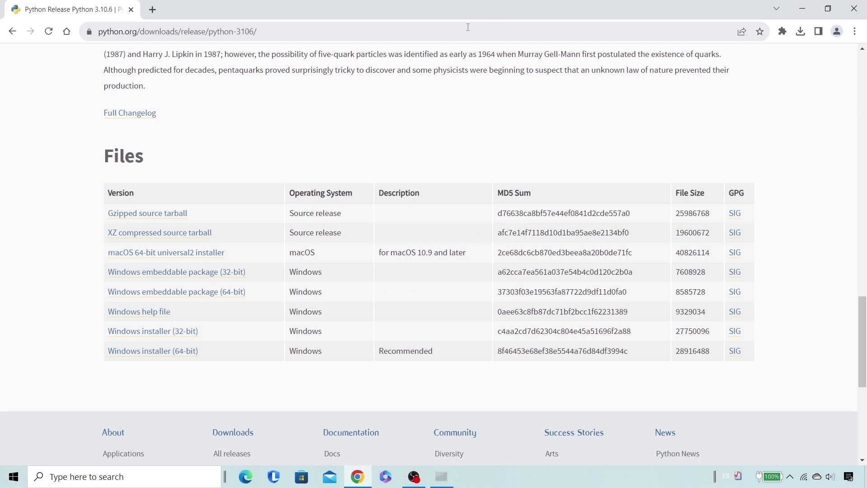
Google 'git' in a new tab and open the git-scm.com result
click(152, 10)
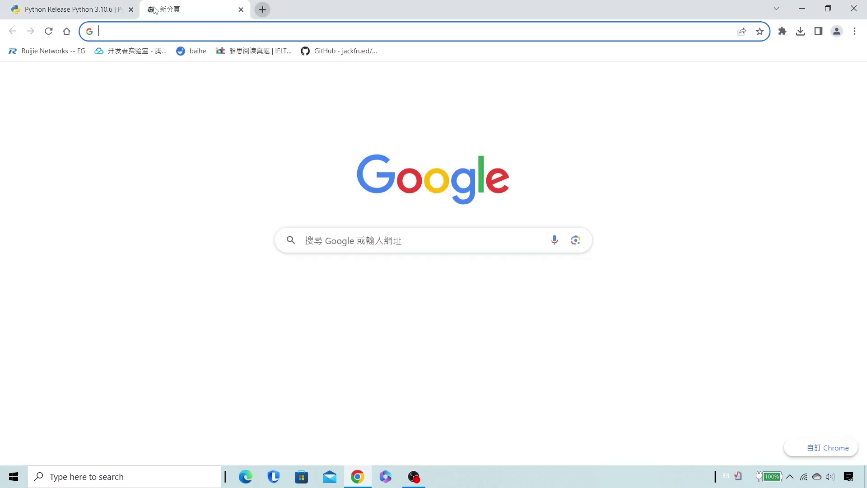
click(334, 236)
text(git)
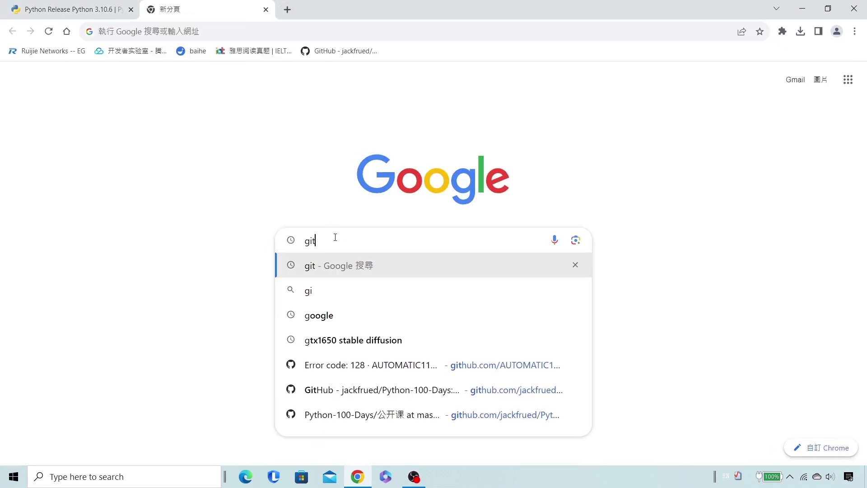
key(Return)
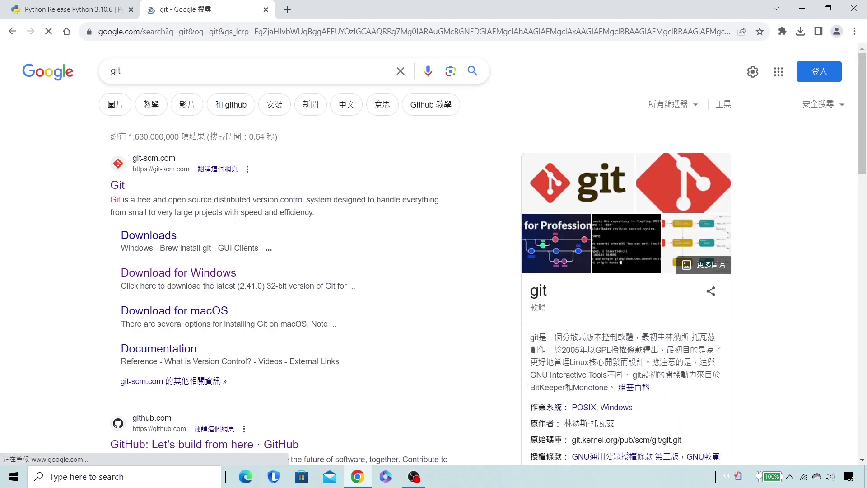
click(118, 186)
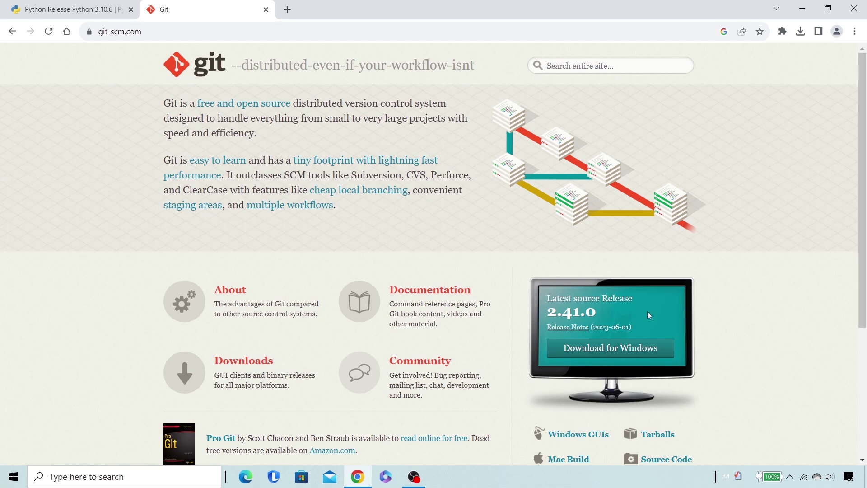
Download Git-2.41.0.3-64-bit.exe from git-scm.com's Download for Windows page
click(656, 360)
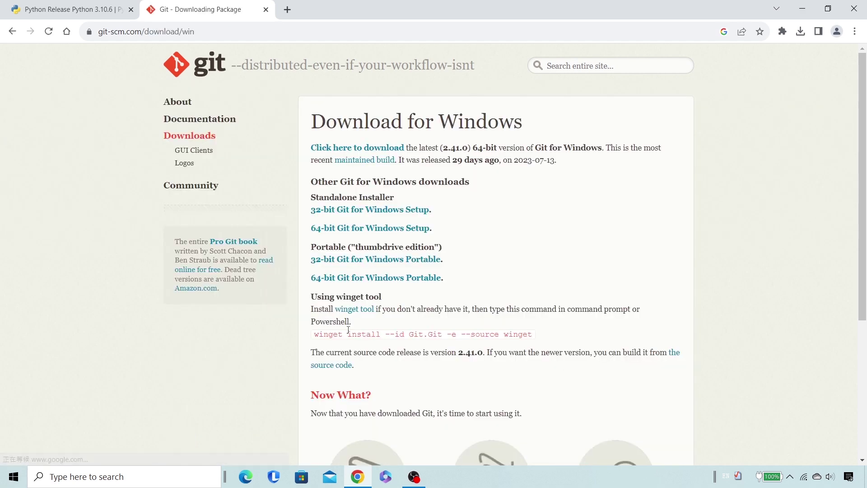
click(349, 152)
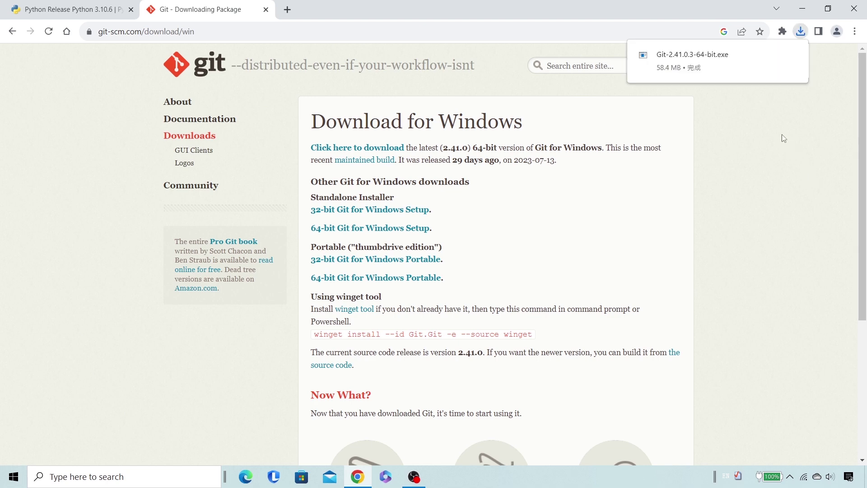
Launch the Git 2.41.0.3 installer, accept the license, and keep default folder, components and Start Menu folder
click(774, 55)
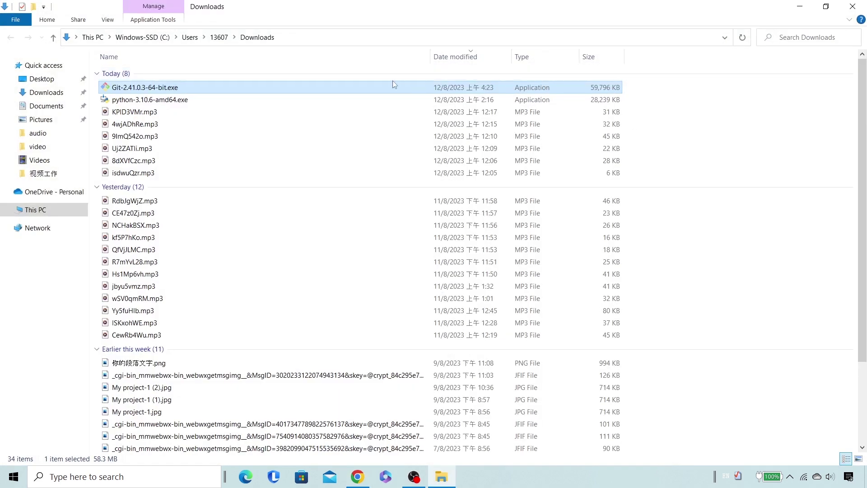
double_click(205, 92)
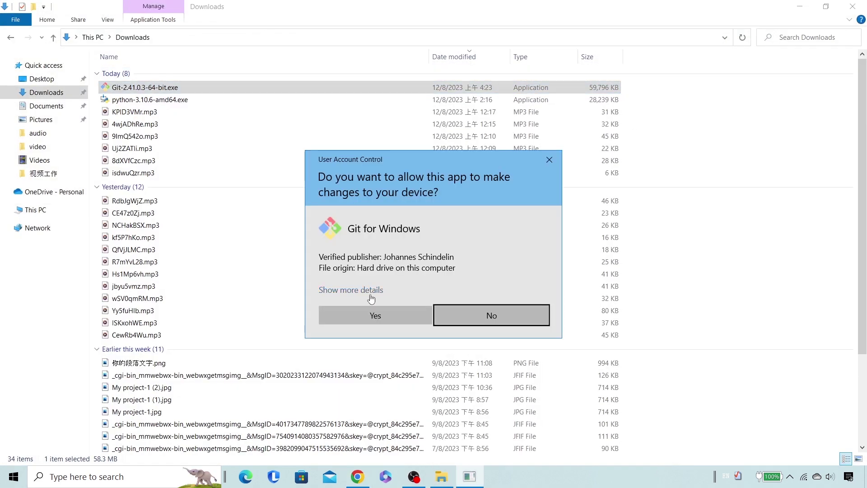
click(373, 319)
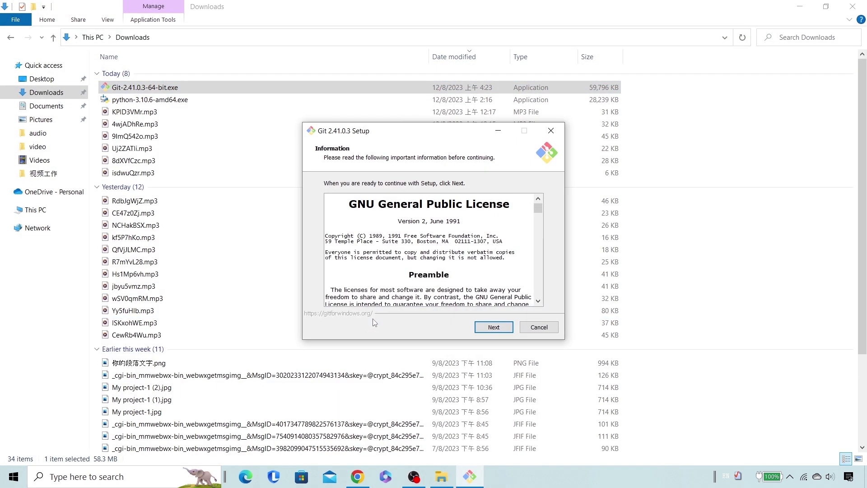
click(489, 327)
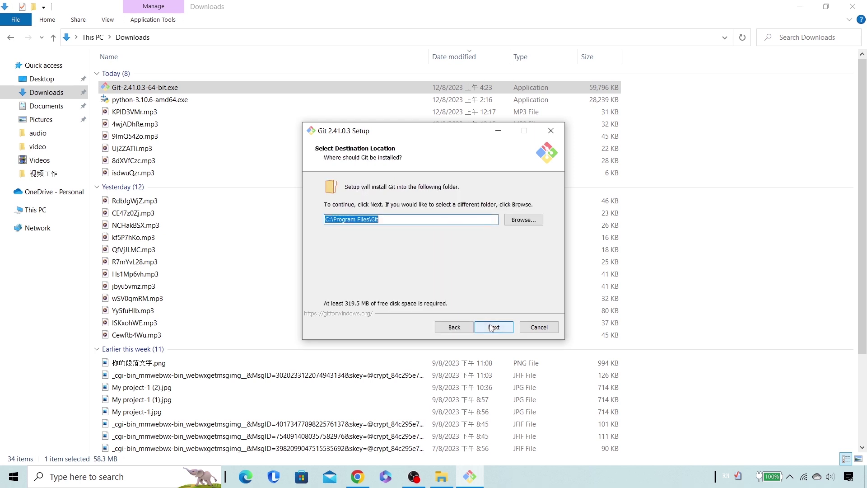
click(491, 328)
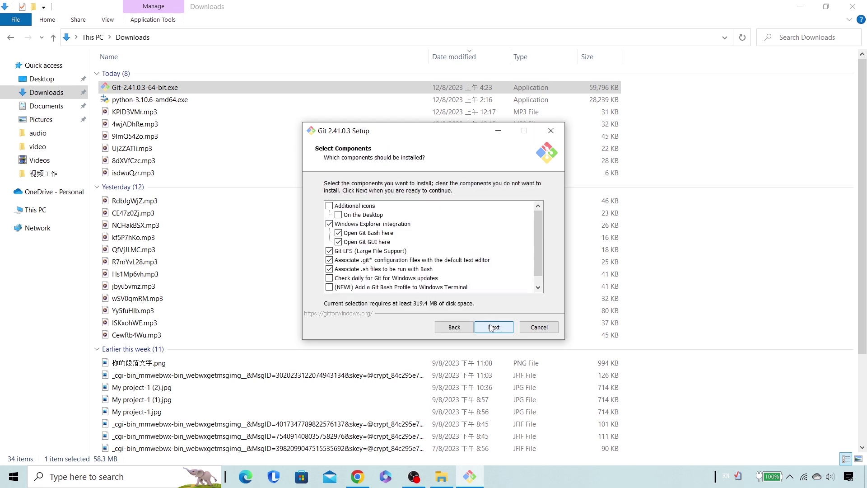
click(491, 327)
click(491, 328)
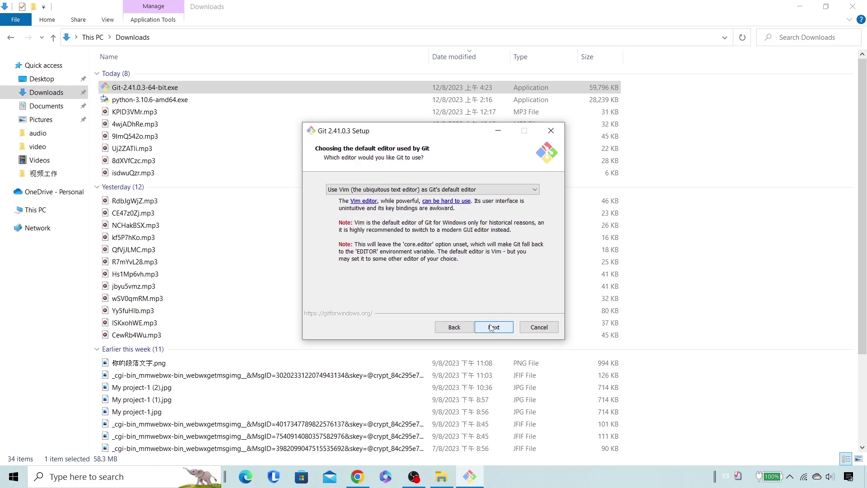
Keep defaults for editor (Vim), branch name, PATH, SSH, OpenSSL, line endings, MinTTY, pull and credentials
click(492, 328)
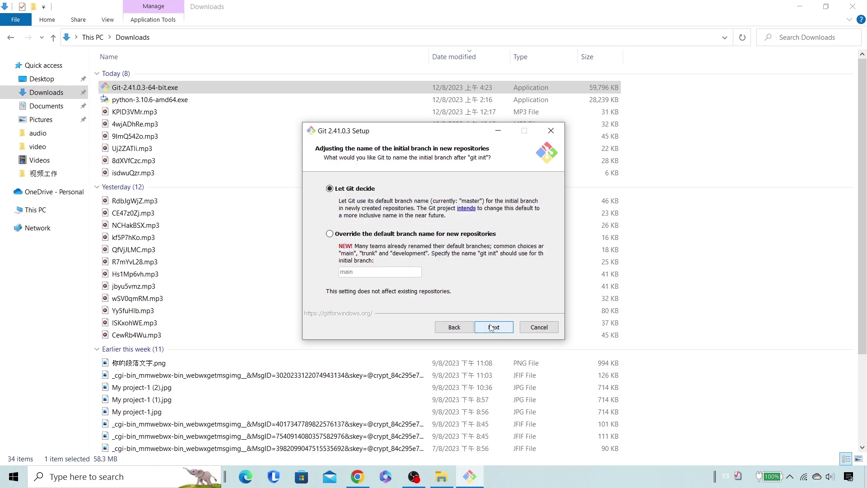
click(491, 328)
click(492, 328)
click(492, 328)
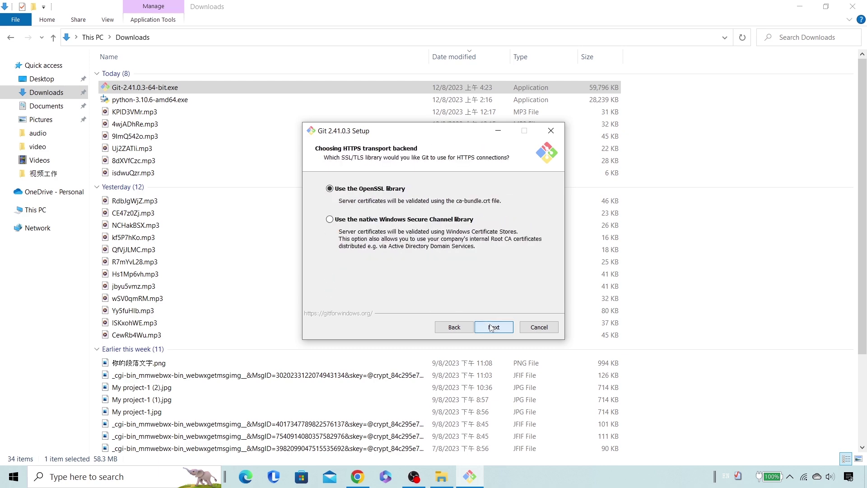
click(492, 328)
click(491, 328)
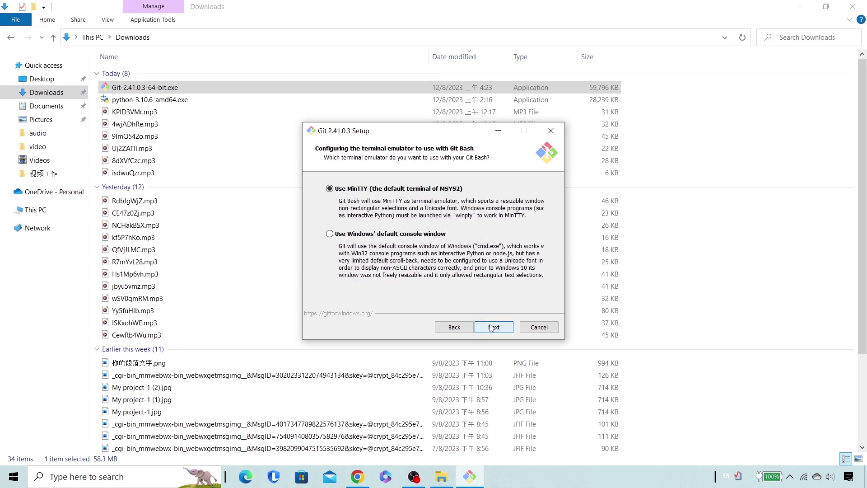
click(491, 327)
click(491, 328)
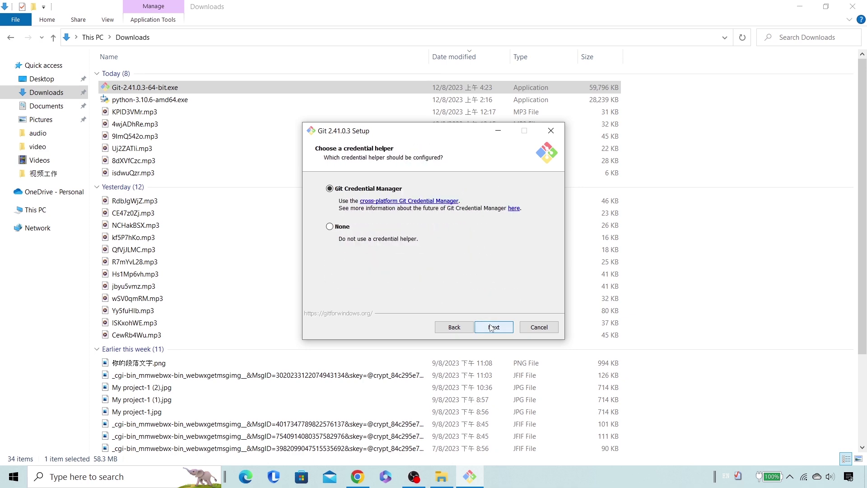
click(491, 328)
click(492, 327)
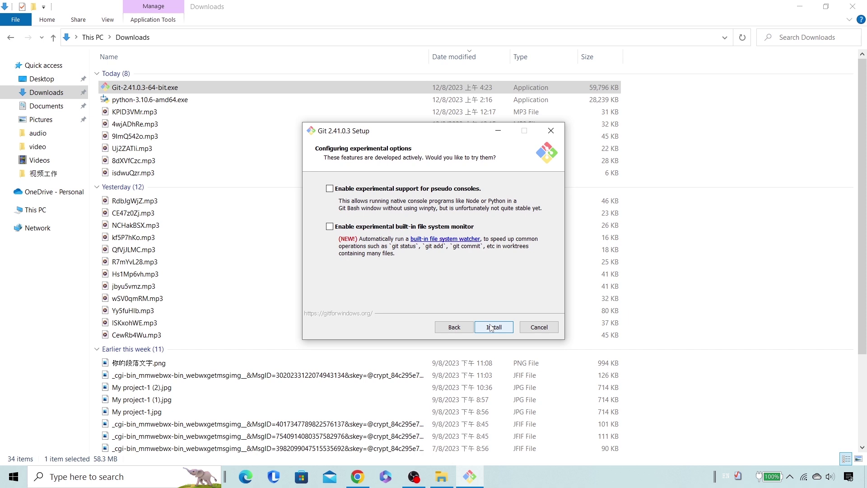
Install Git, leave View Release Notes unchecked, and click Finish on the wizard
click(492, 328)
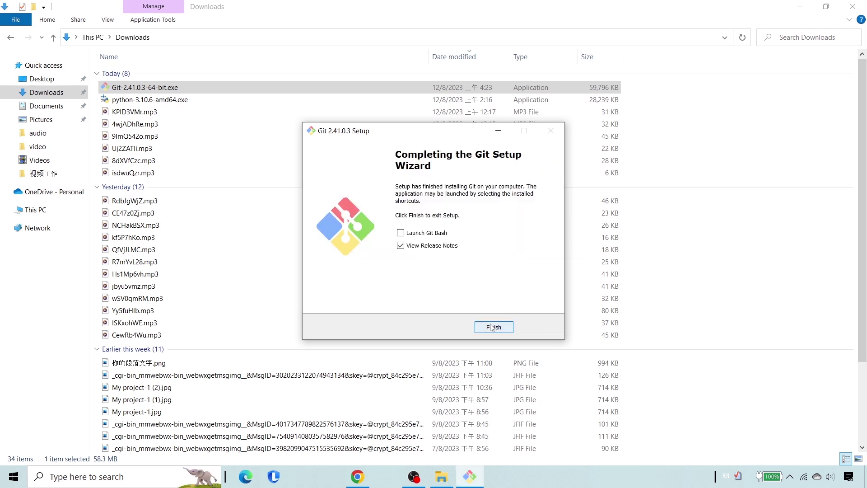
click(400, 246)
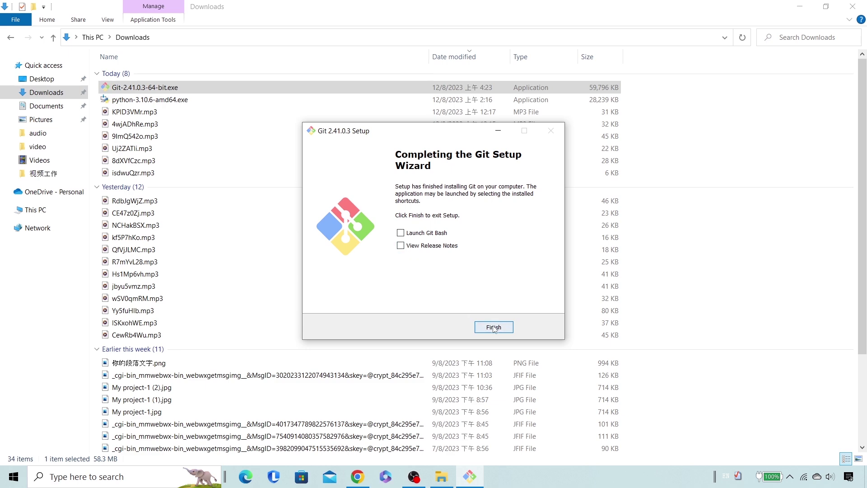
click(493, 327)
click(71, 483)
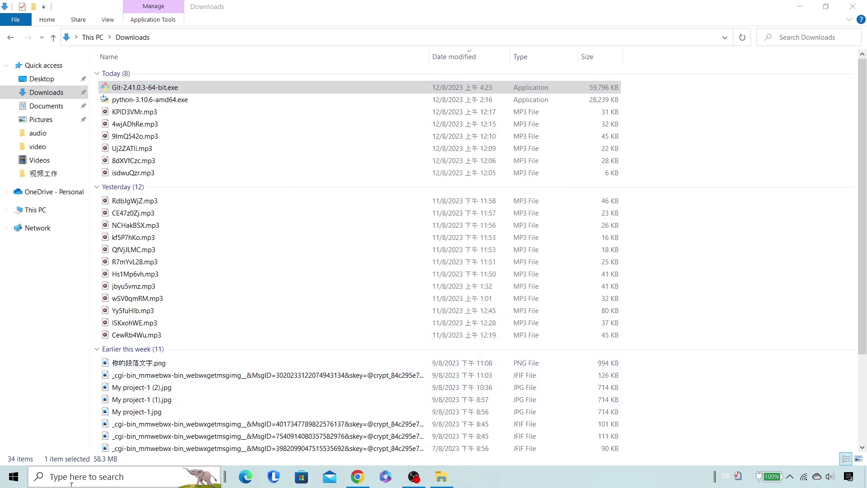
Open Command Prompt via 'cmd' and run git to print its usage help
text(cmd)
key(Return)
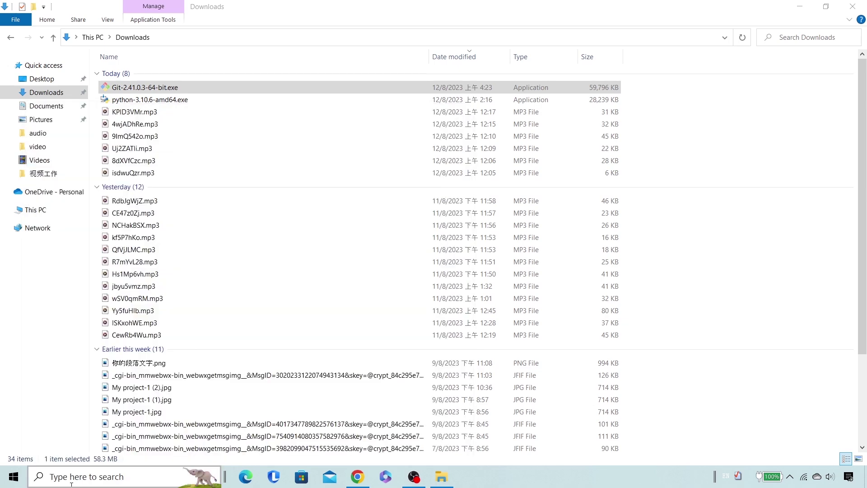
text(git)
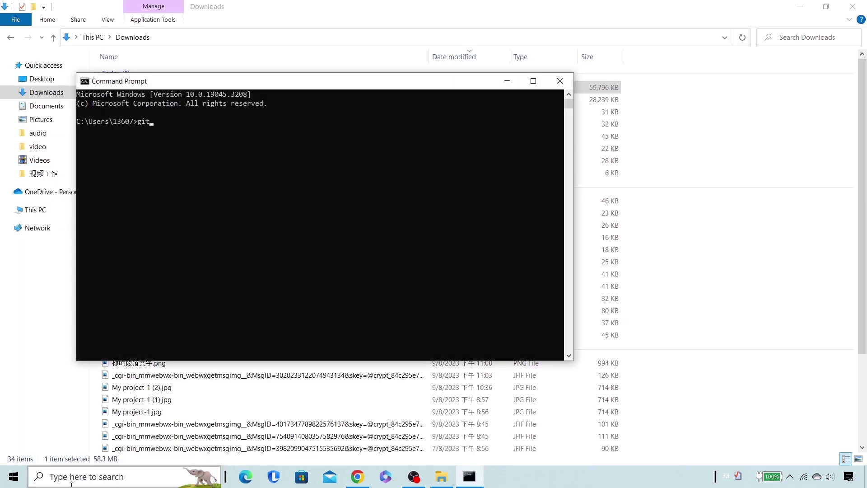
key(Return)
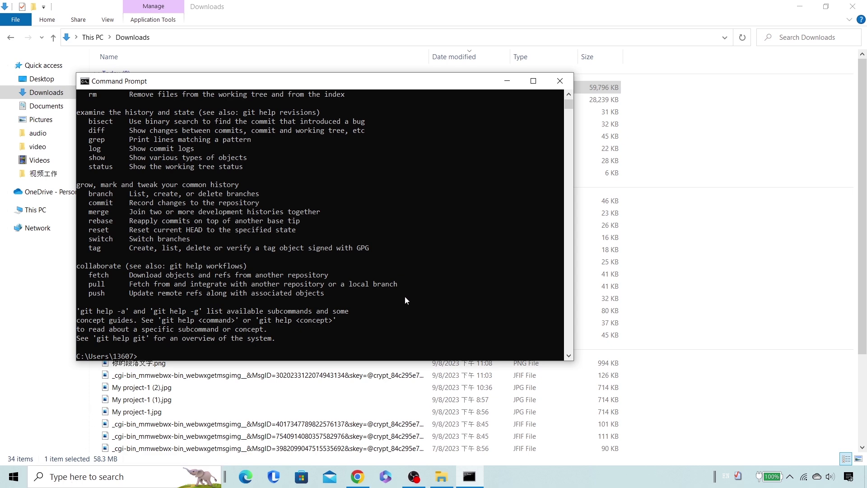
drag(565, 106, 567, 104)
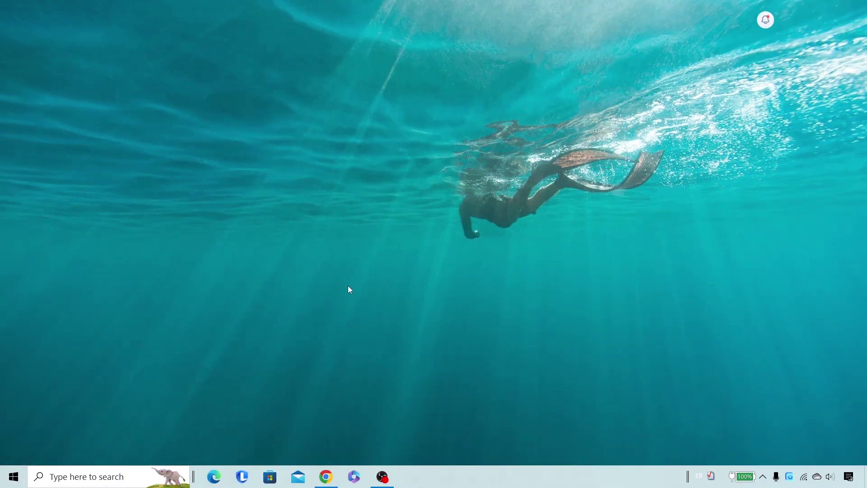
Use GitHub's Code > Download ZIP to get stable-diffusion-webui-master.zip and show it in Downloads
click(326, 476)
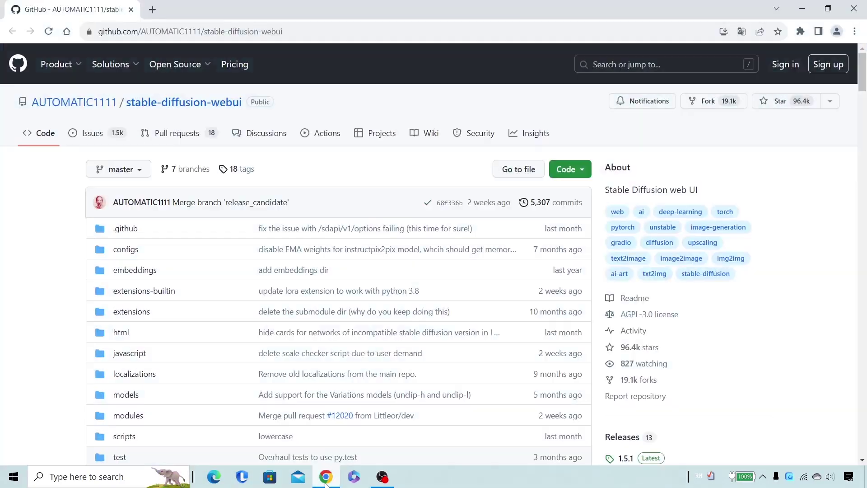
click(567, 172)
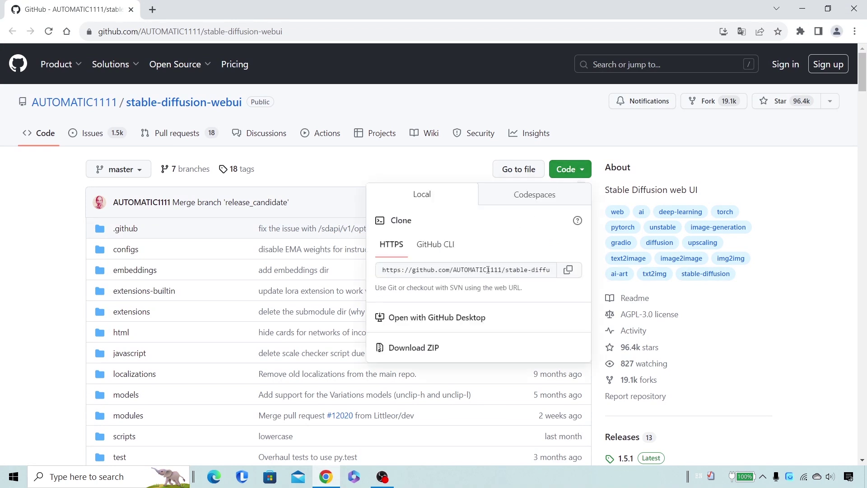
click(431, 350)
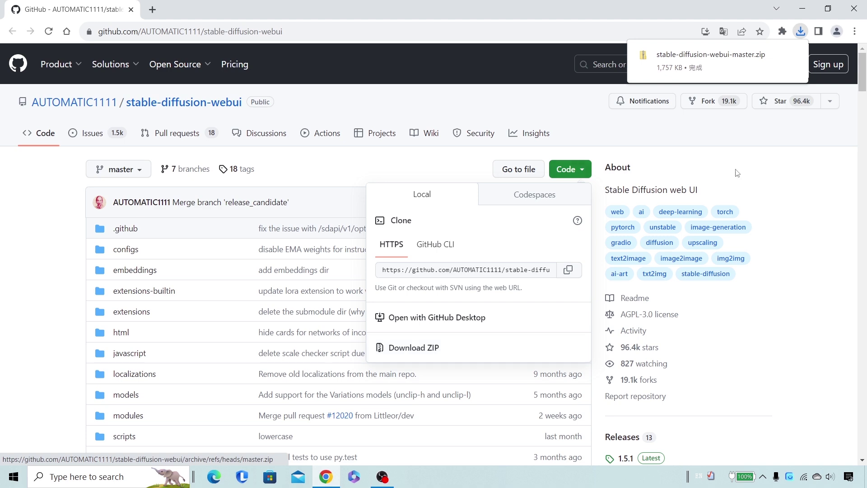
click(770, 56)
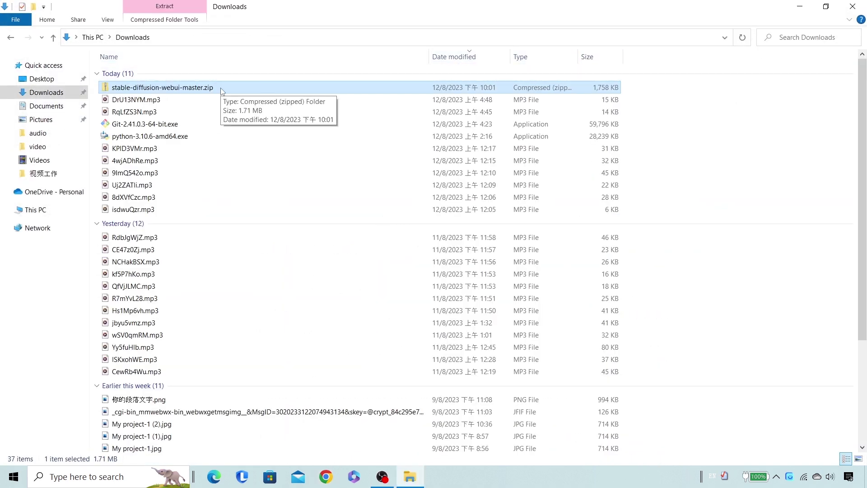
Move stable-diffusion-webui-master.zip from its download folder into D:\stable diffusion
right_click(220, 87)
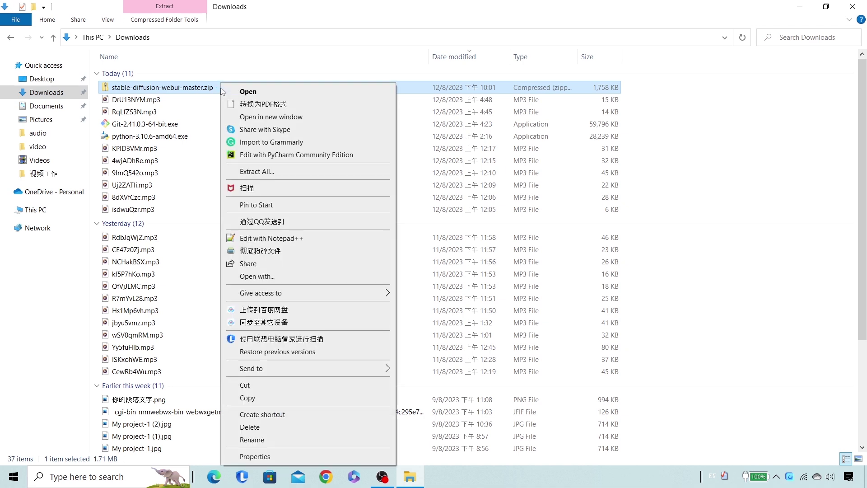
click(274, 386)
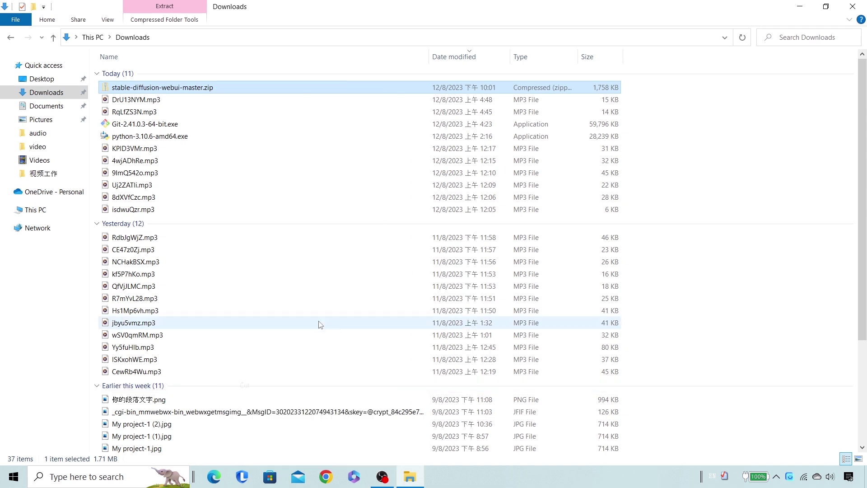
click(63, 214)
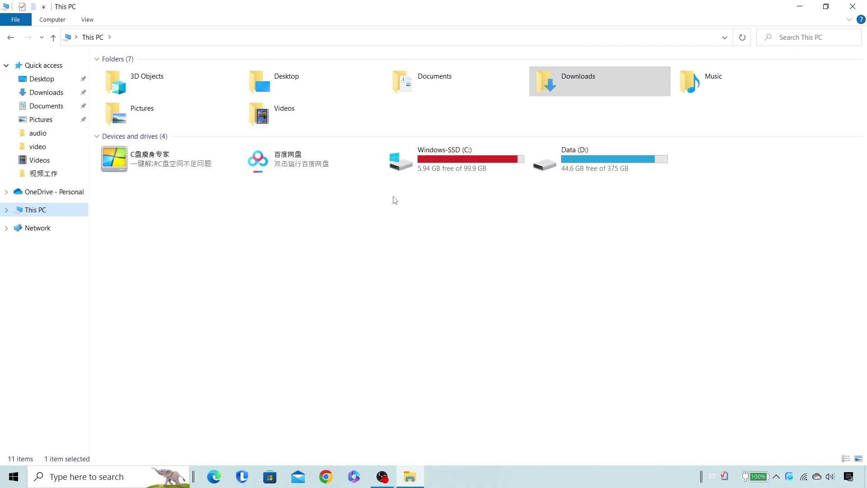
double_click(577, 166)
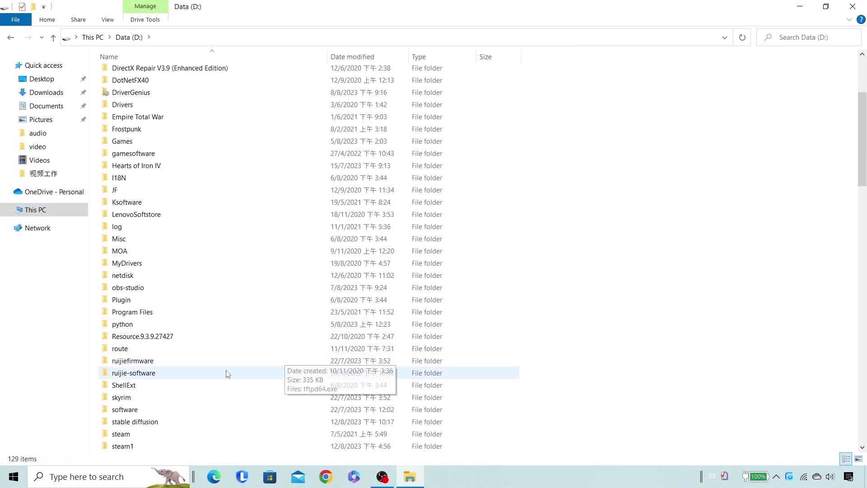
double_click(182, 421)
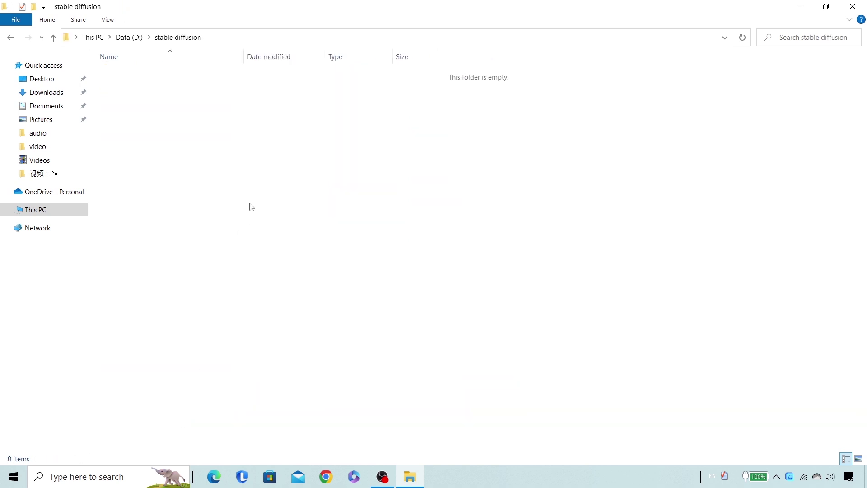
key(ctrl+v)
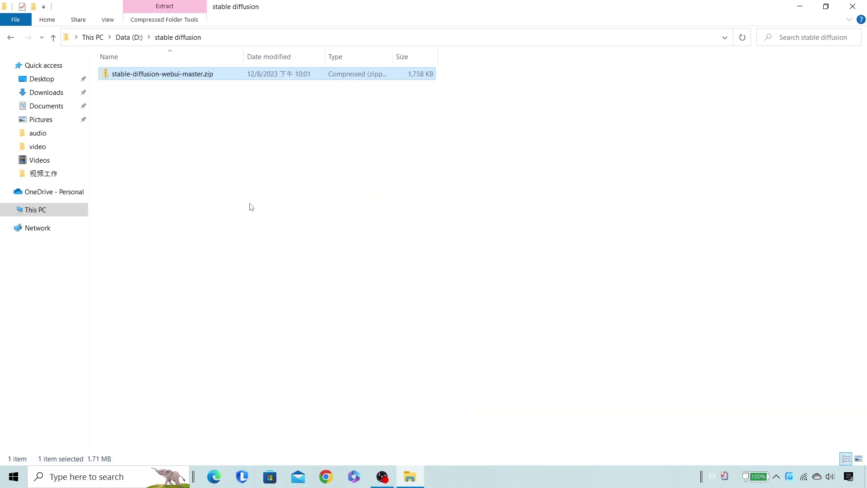
Extract the zip into a stable-diffusion-webui-master folder beside it
right_click(203, 76)
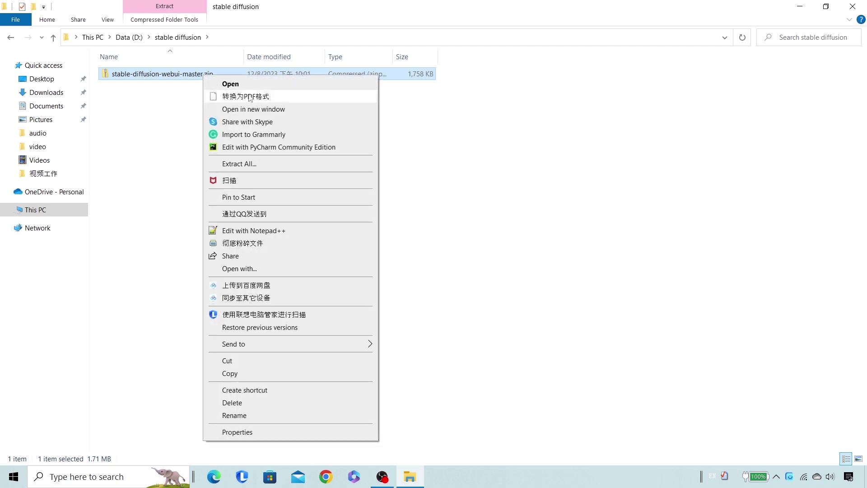
click(298, 166)
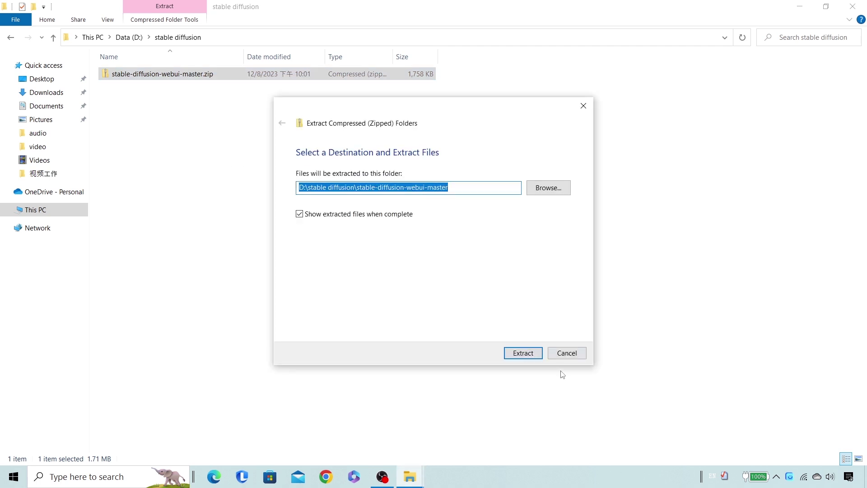
click(518, 354)
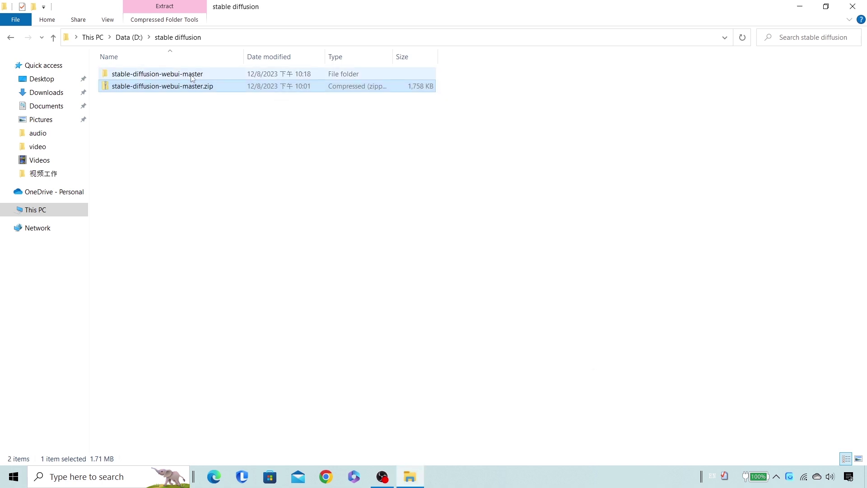
Open the stable-diffusion-webui-master folder and run webui.bat to start the local server
click(191, 75)
double_click(157, 74)
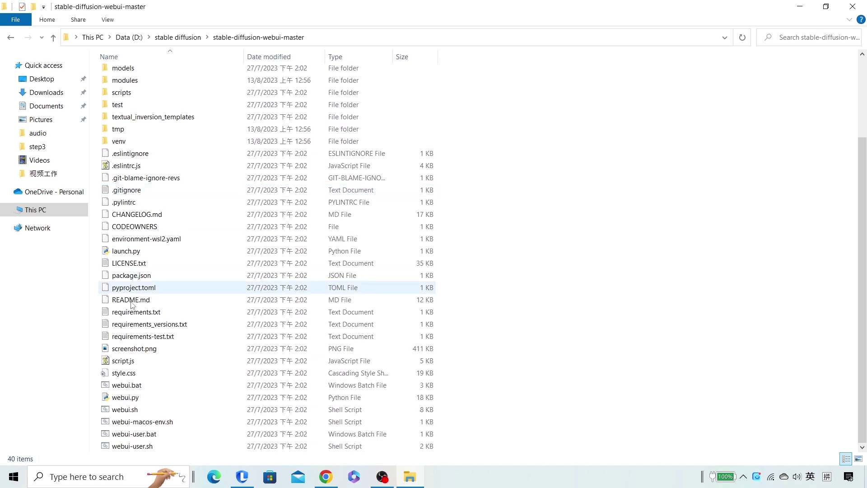
double_click(131, 385)
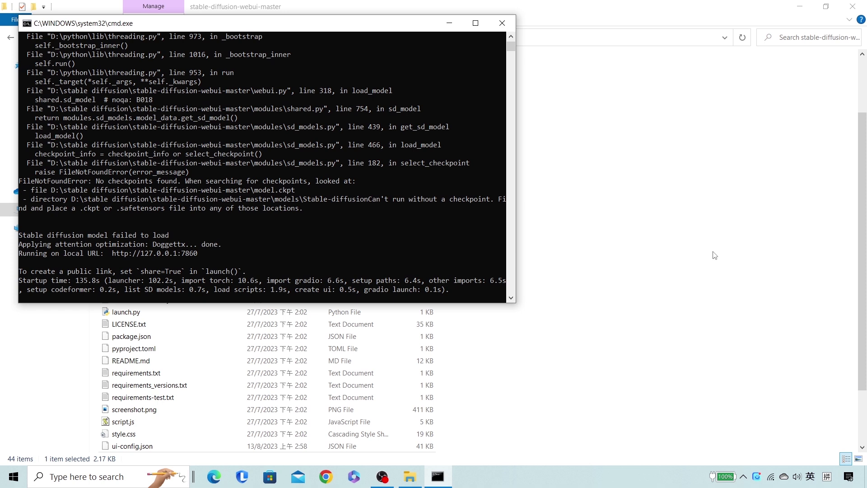
click(111, 253)
drag(110, 253, 199, 255)
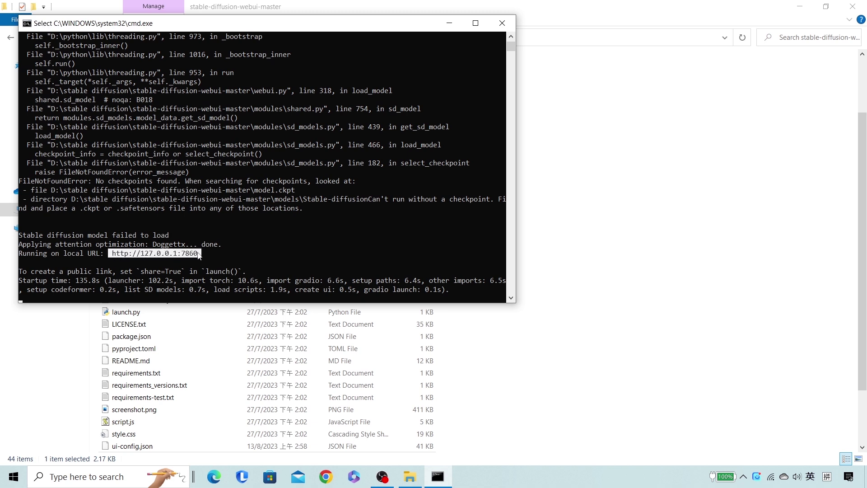
right_click(199, 255)
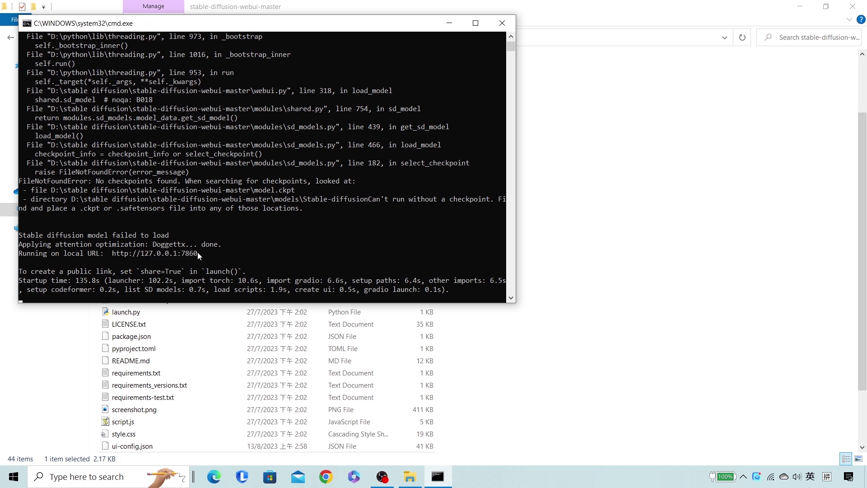
click(325, 477)
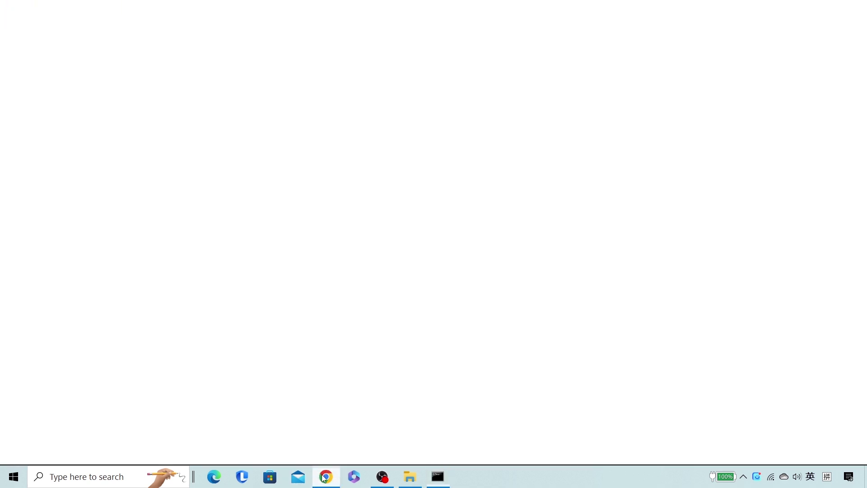
click(159, 35)
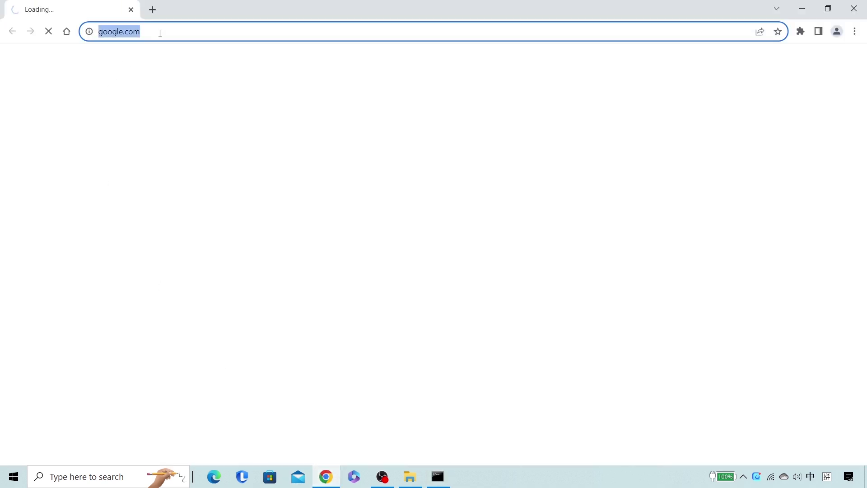
key(ctrl+v)
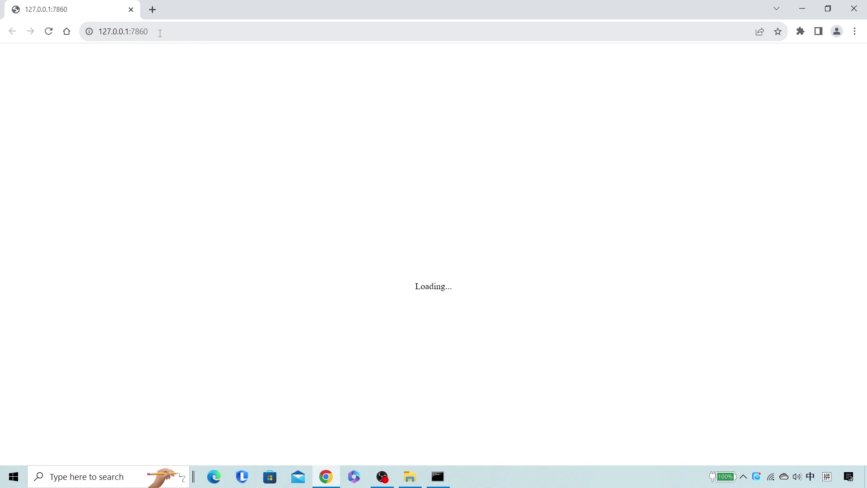